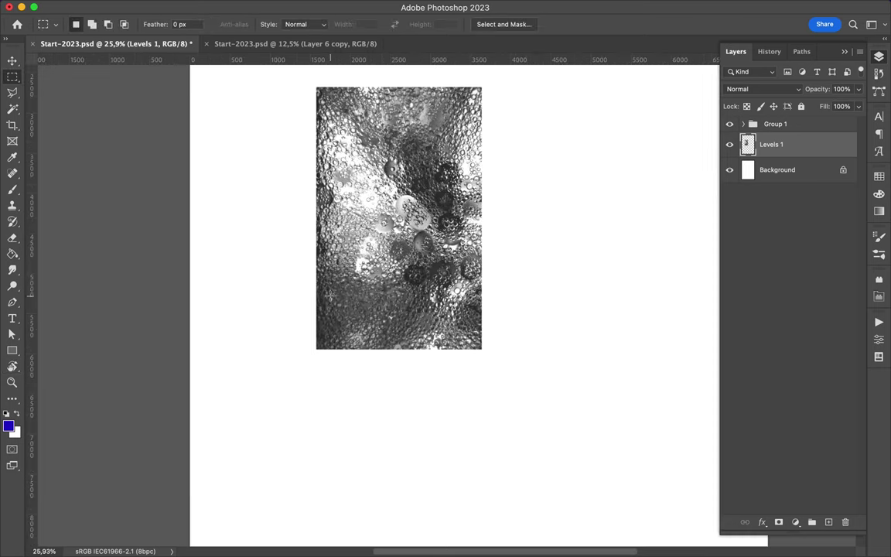
# Step: Select a circle of the grey bubble texture and twirl it in Liquify into a wavy ribbon
pyautogui.scroll(-3, 422, 308)
pyautogui.scroll(1, 391, 306)
pyautogui.hotkey('shift', 'm')
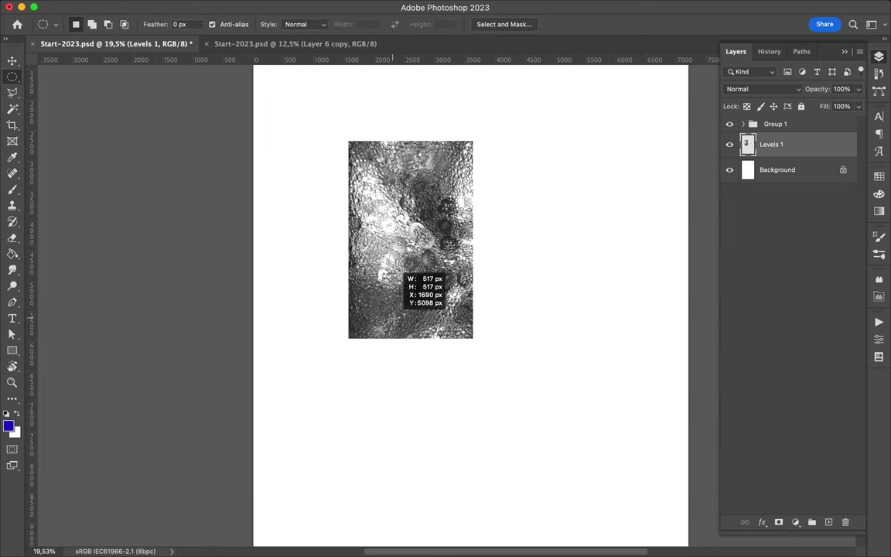
pyautogui.moveTo(404, 308); pyautogui.dragTo(503, 268)
pyautogui.click(280, 6)
pyautogui.click(294, 120)
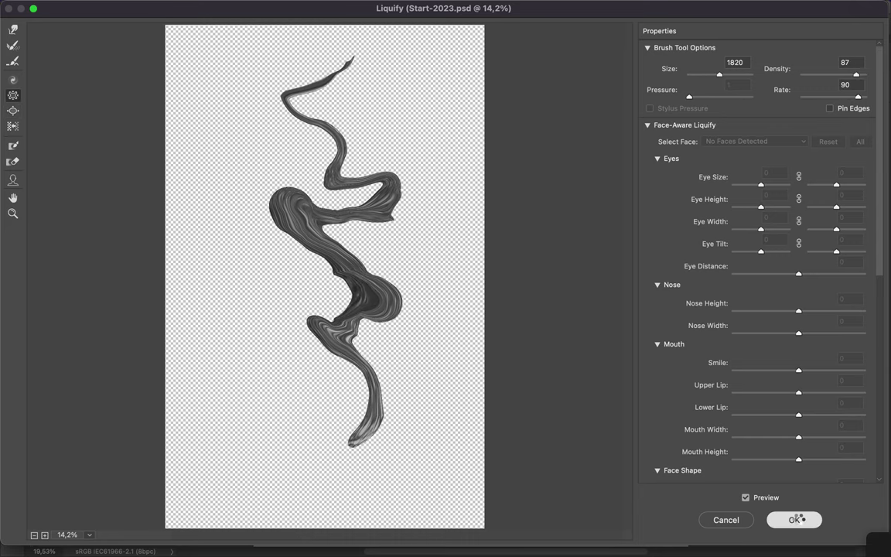
pyautogui.press('b')
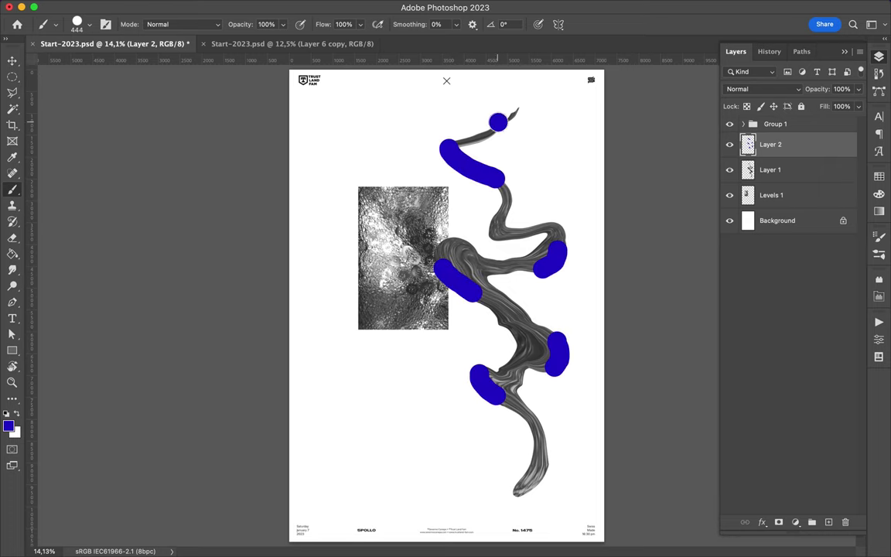
# Step: Paint bright green strokes along the ribbon
pyautogui.click(8, 425)
pyautogui.click(554, 192)
pyautogui.click(669, 56)
pyautogui.moveTo(490, 374); pyautogui.dragTo(524, 414)
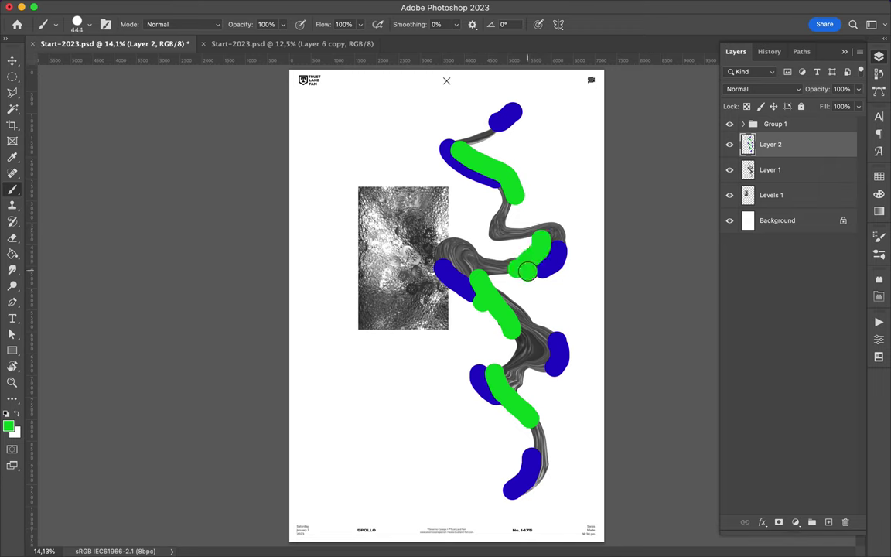
# Step: Paint yellow dabs on the ribbon
pyautogui.click(9, 425)
pyautogui.click(557, 192)
pyautogui.click(521, 74)
pyautogui.click(668, 56)
pyautogui.click(469, 276)
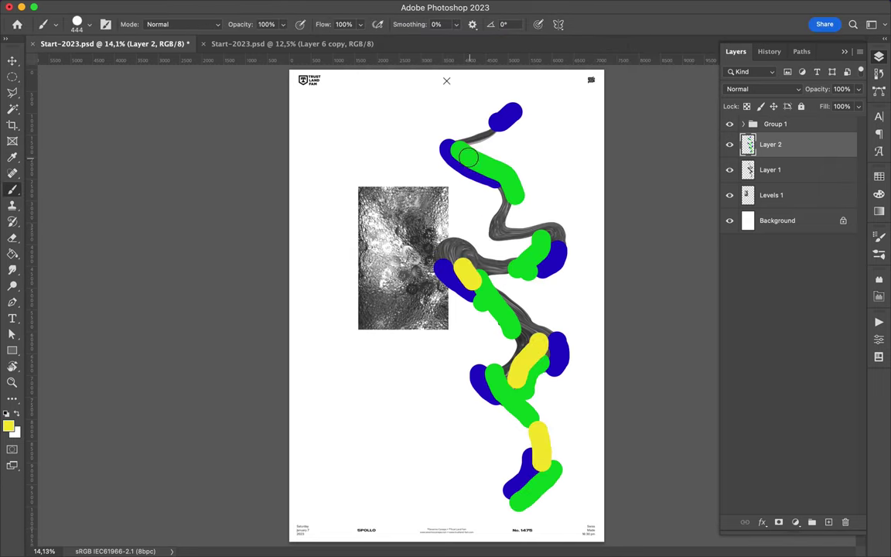
# Step: Switch the paint colour to red and set the brush size to 100
pyautogui.click(9, 425)
pyautogui.click(556, 215)
pyautogui.click(668, 56)
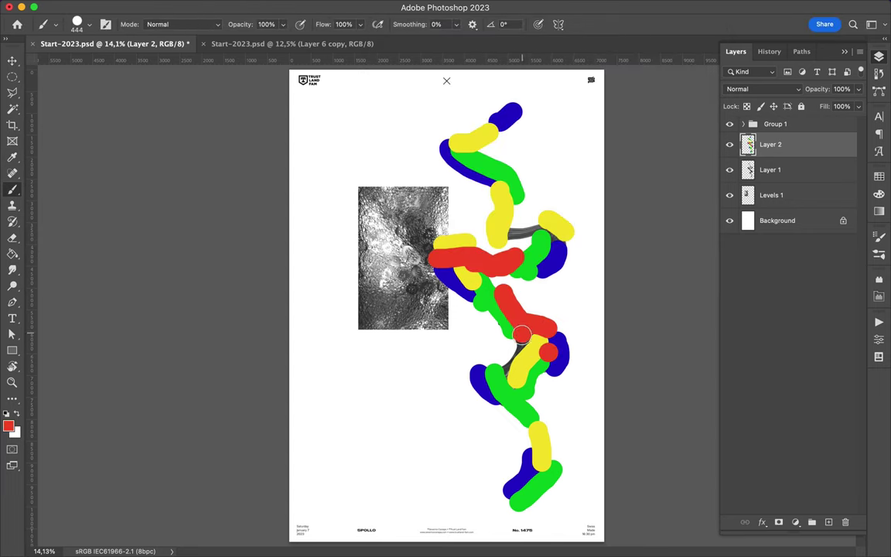
pyautogui.rightClick(508, 255)
pyautogui.write('100')
pyautogui.press('Return')
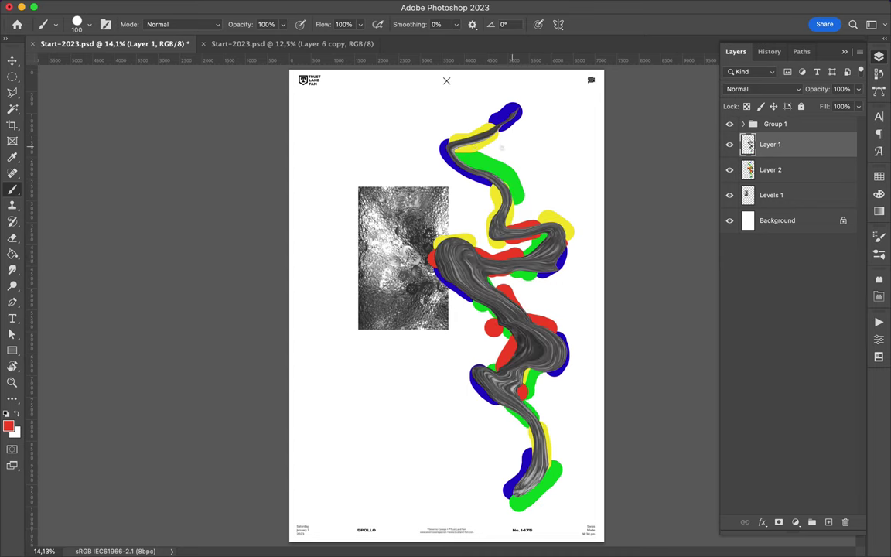
# Step: Paint thin magenta strokes on the colour layer and move the grey ribbon below it
pyautogui.hotkey('alt', '[')
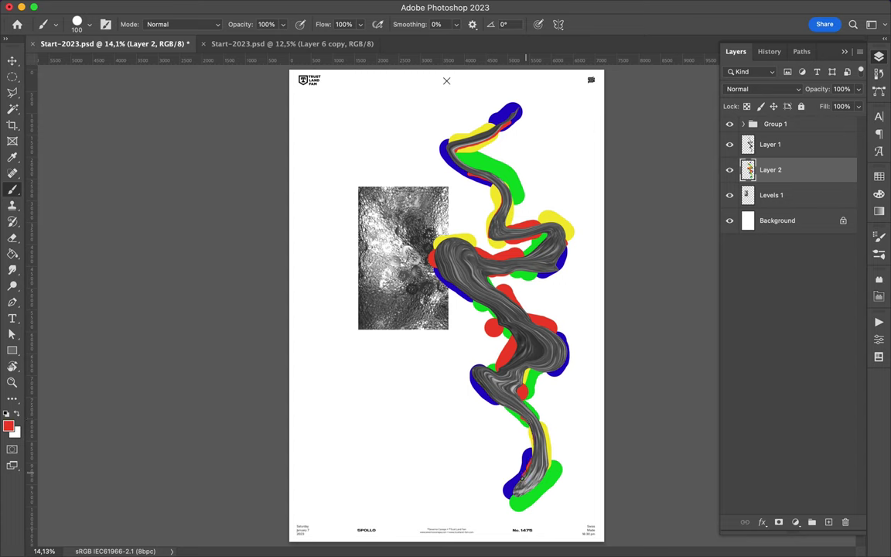
pyautogui.click(11, 425)
pyautogui.click(674, 56)
pyautogui.moveTo(541, 458); pyautogui.dragTo(532, 473)
pyautogui.click(730, 144)
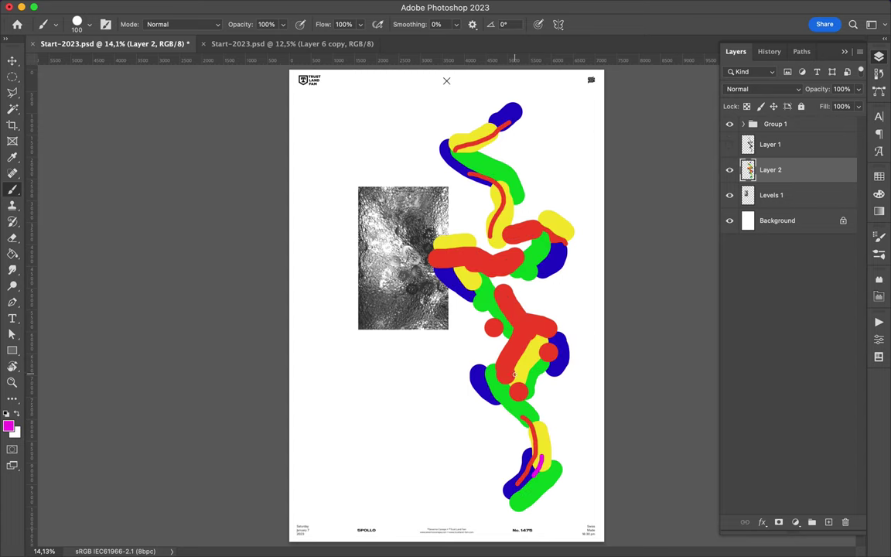
pyautogui.click(730, 144)
pyautogui.moveTo(771, 169); pyautogui.dragTo(770, 139)
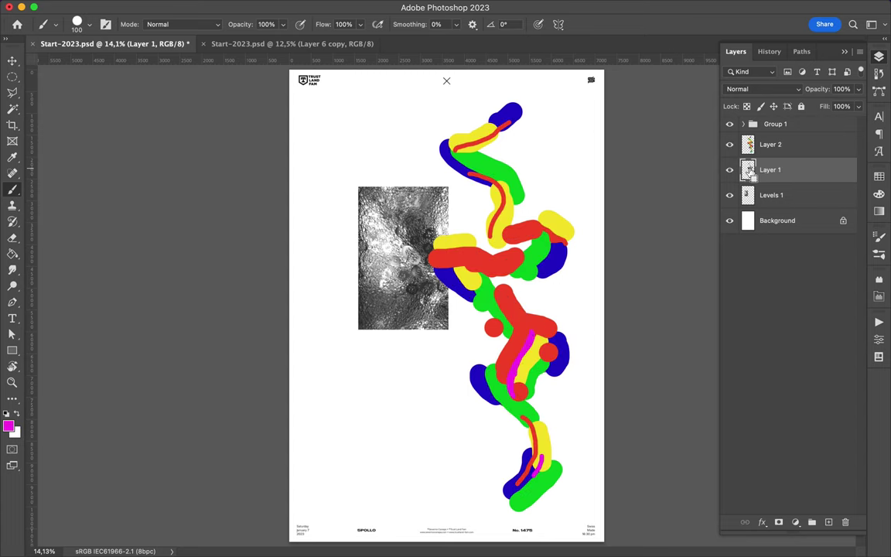
pyautogui.keyDown('alt'); pyautogui.click(786, 157); pyautogui.keyUp('alt')
# Step: Clip the colours to the ribbon, duplicate them and Gaussian Blur the copy
pyautogui.press('v')
pyautogui.press('super+j')
pyautogui.click(285, 8)
pyautogui.click(464, 232)
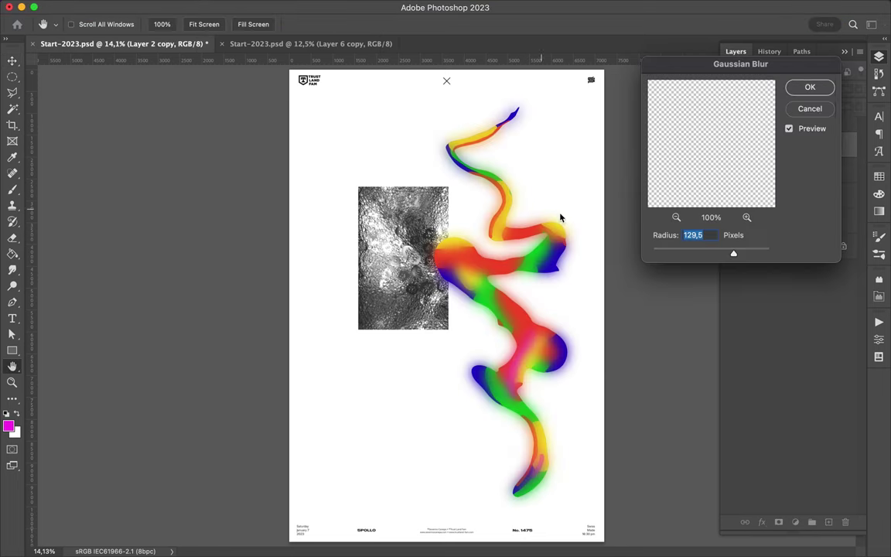
pyautogui.click(805, 87)
# Step: Set the colour layer's blend mode to Linear Dodge (Add)
pyautogui.click(755, 88)
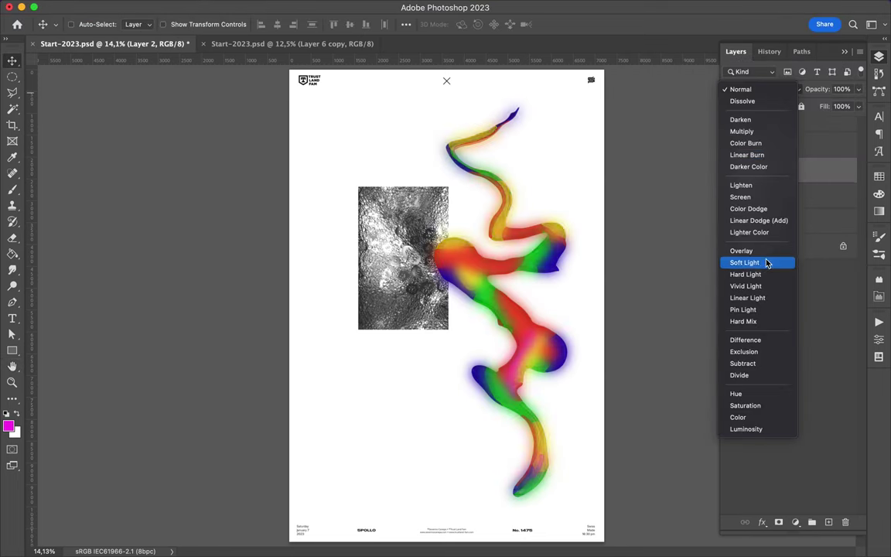
pyautogui.click(820, 169)
pyautogui.click(754, 89)
pyautogui.click(820, 145)
pyautogui.click(754, 89)
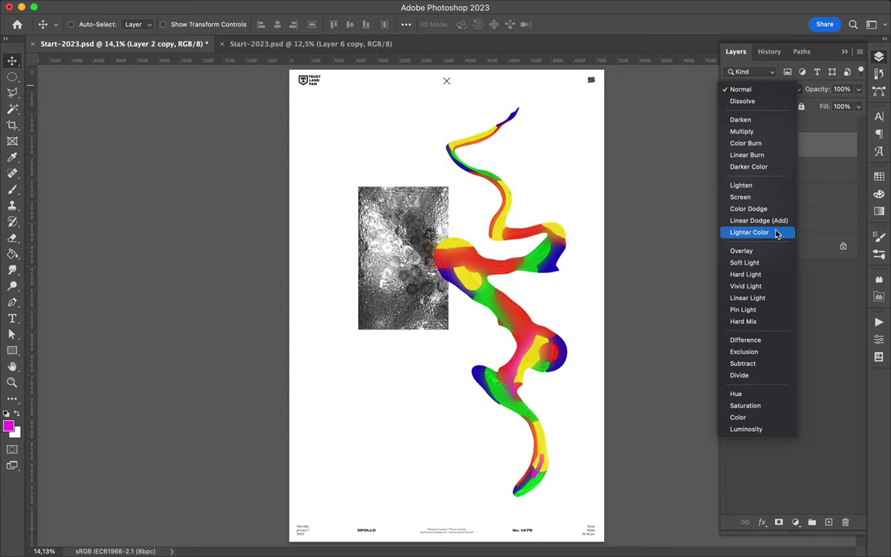
pyautogui.click(774, 199)
pyautogui.click(754, 89)
pyautogui.click(820, 169)
pyautogui.click(755, 89)
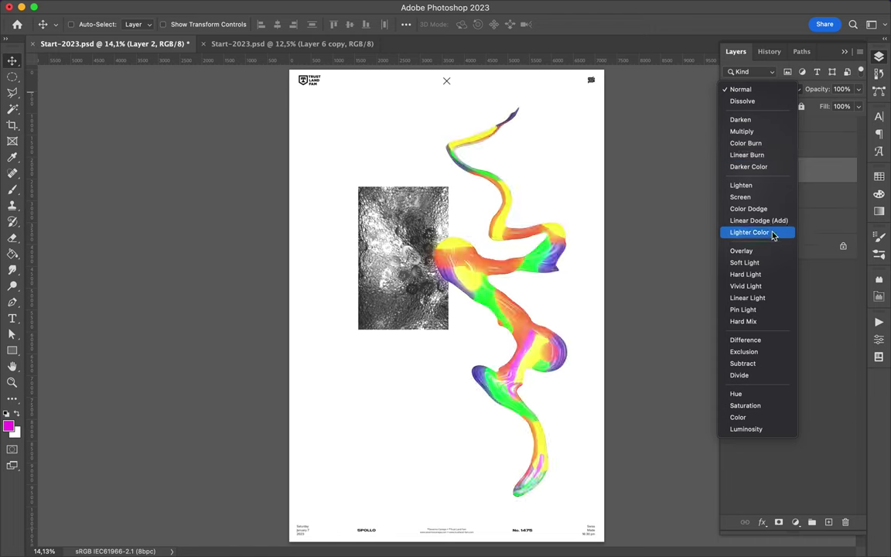
pyautogui.click(759, 220)
# Step: Duplicate the grey ribbon, blend the copy as Overlay and move it to the top
pyautogui.hotkey('ctrl', 'j')
pyautogui.click(754, 89)
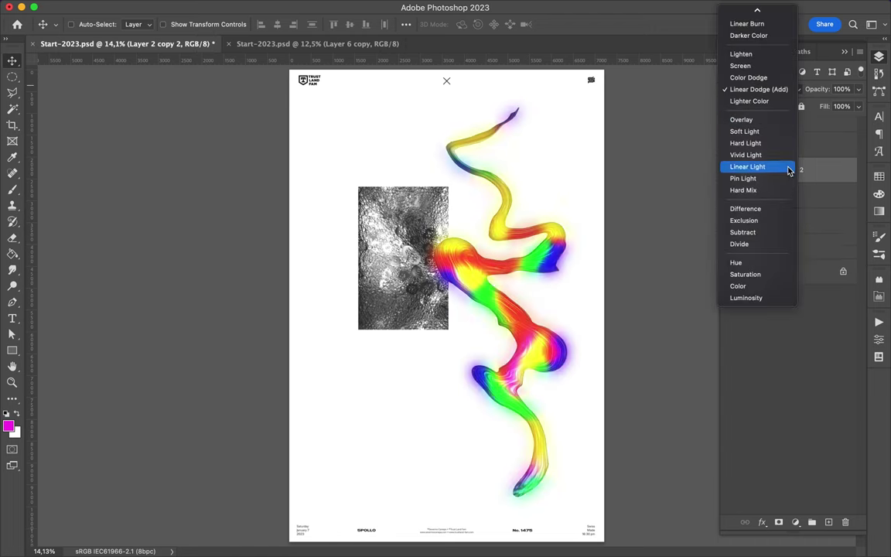
pyautogui.click(783, 289)
pyautogui.click(755, 89)
pyautogui.click(743, 247)
pyautogui.moveTo(778, 169); pyautogui.dragTo(789, 144)
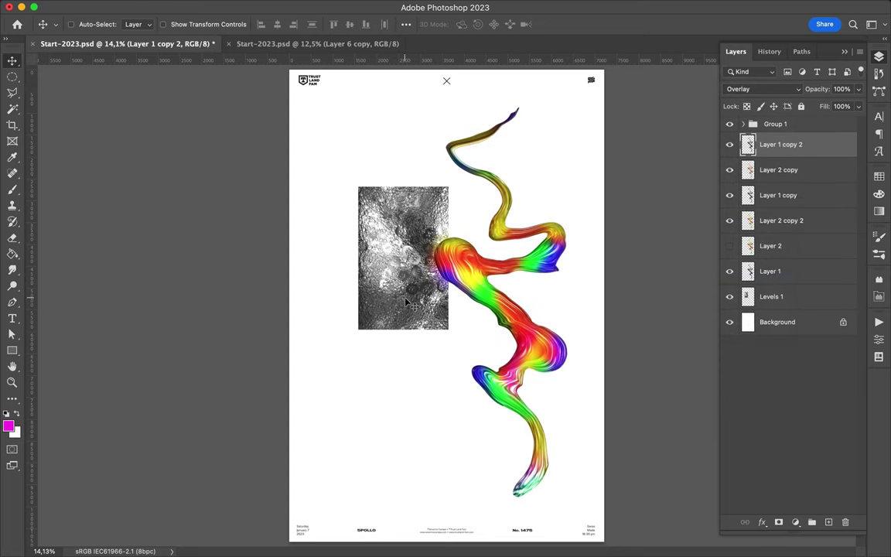
# Step: Hide the texture image, group the ribbon layers and rename the Layout group
pyautogui.click(730, 290)
pyautogui.keyDown('shift'); pyautogui.click(774, 270); pyautogui.keyUp('shift')
pyautogui.hotkey('ctrl', 'g')
pyautogui.doubleClick(774, 124)
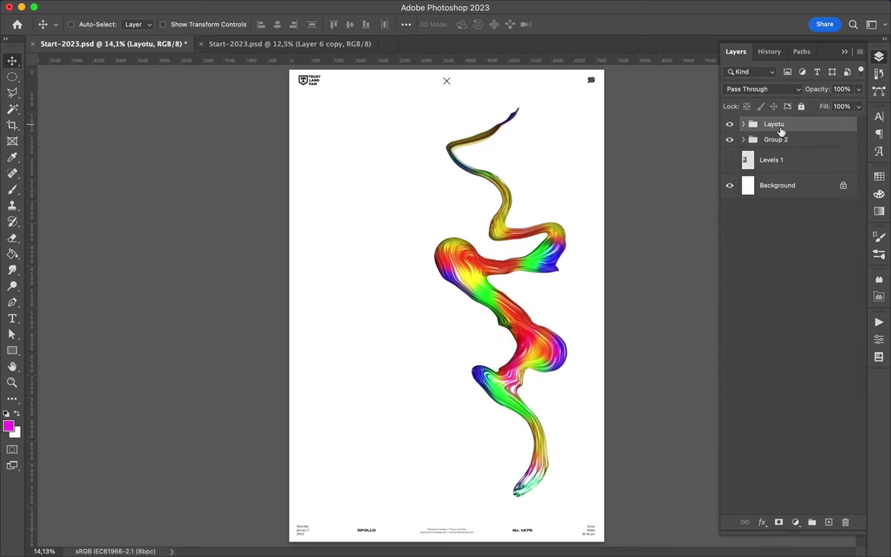
pyautogui.click(770, 139)
pyautogui.click(743, 139)
pyautogui.click(778, 160)
# Step: Add a Hue/Saturation adjustment with hue shifted to -180
pyautogui.click(796, 522)
pyautogui.click(791, 384)
pyautogui.moveTo(766, 392); pyautogui.dragTo(683, 395)
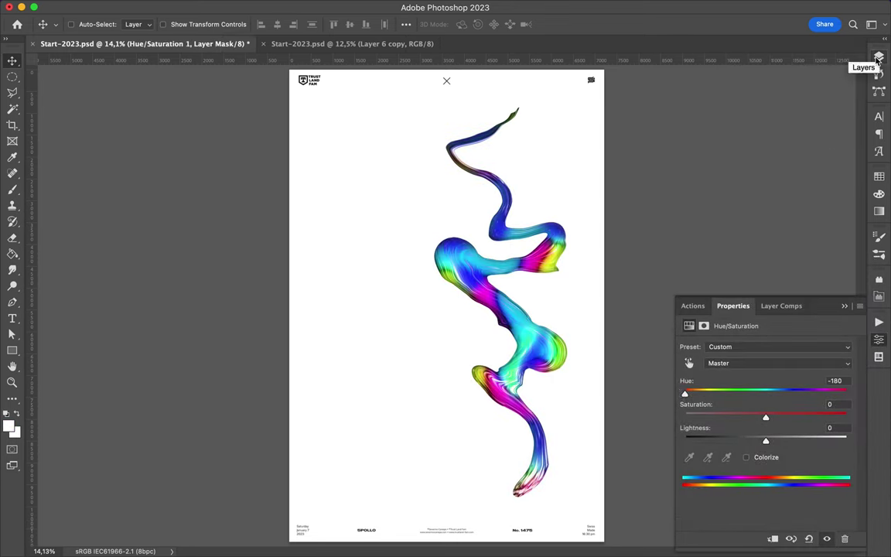
pyautogui.click(879, 58)
pyautogui.click(774, 160)
pyautogui.scroll(-1, 571, 231)
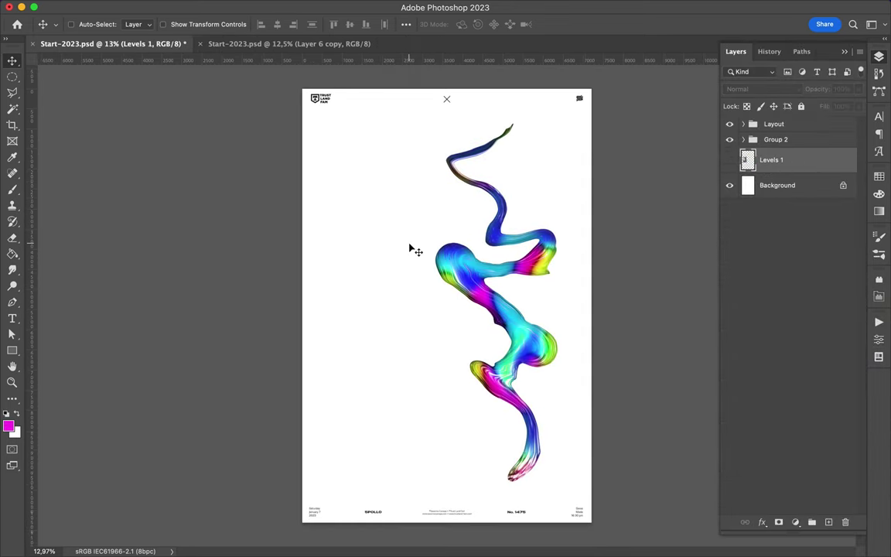
# Step: Draw a very light grey rectangle over the lower poster and position it
pyautogui.press('m')
pyautogui.click(12, 351)
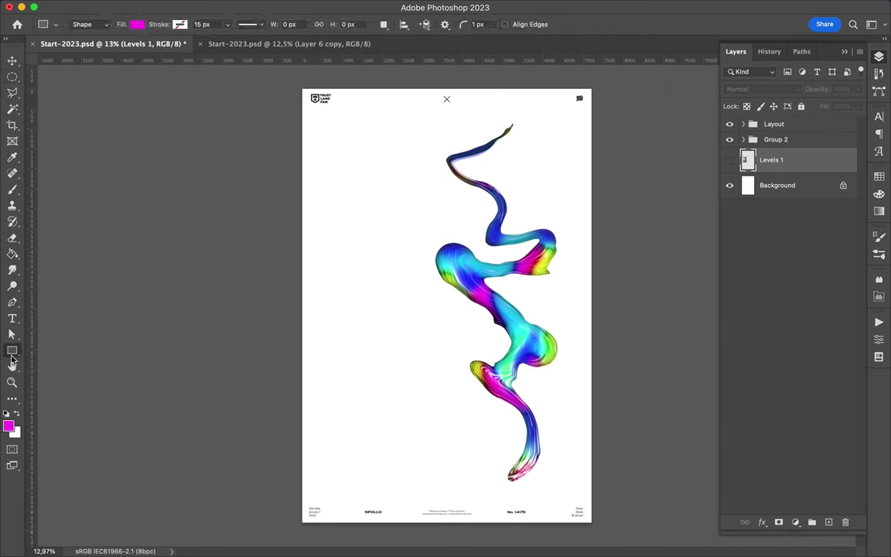
pyautogui.click(137, 24)
pyautogui.click(210, 44)
pyautogui.click(670, 56)
pyautogui.moveTo(288, 331); pyautogui.dragTo(592, 533)
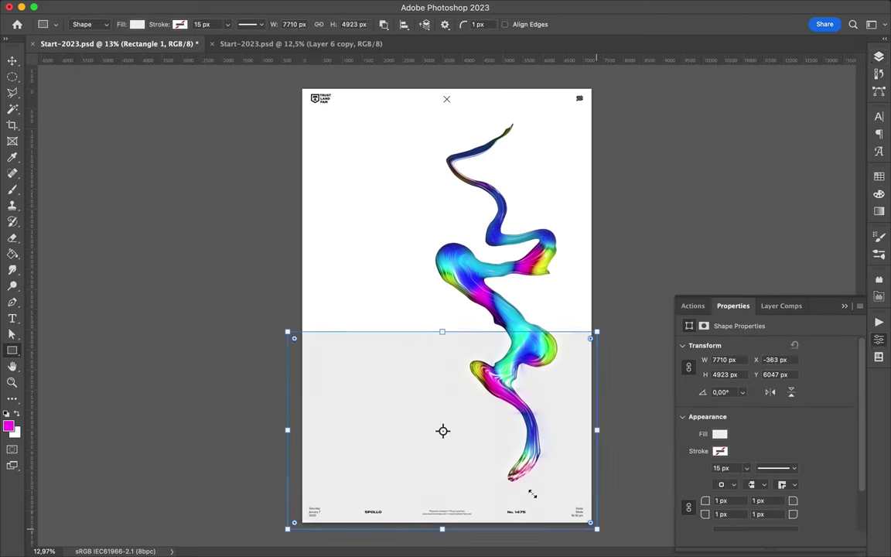
pyautogui.press('v')
pyautogui.click(878, 58)
pyautogui.moveTo(424, 384)
pyautogui.mouseDown()
pyautogui.moveTo(428, 460)
pyautogui.moveTo(424, 270)
pyautogui.mouseUp()
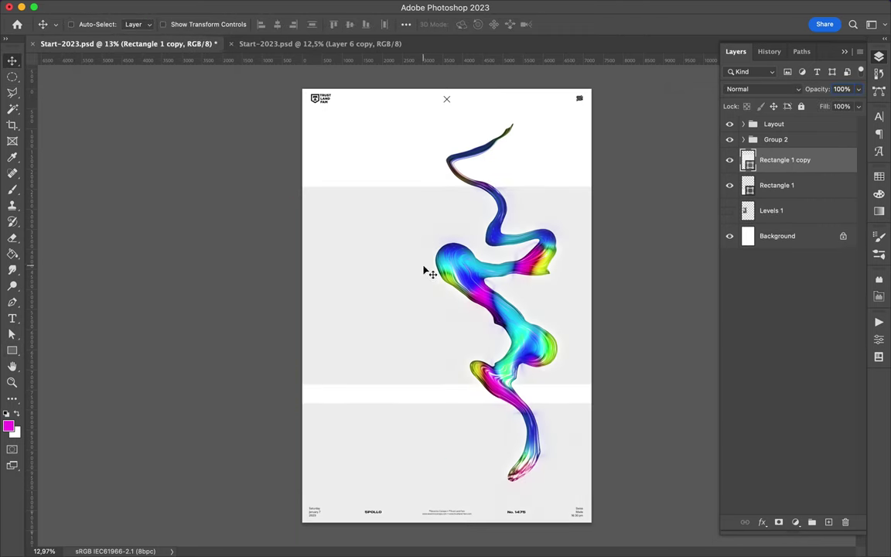
# Step: Duplicate the rectangle upward twice, resizing the copies into thinner bands
pyautogui.moveTo(412, 363); pyautogui.dragTo(407, 304)
pyautogui.hotkey('ctrl', 't')
pyautogui.moveTo(446, 127); pyautogui.dragTo(442, 208)
pyautogui.press('Return')
pyautogui.moveTo(395, 255); pyautogui.dragTo(392, 130)
pyautogui.hotkey('ctrl', 't')
pyautogui.moveTo(446, 83); pyautogui.dragTo(442, 176)
pyautogui.press('Return')
# Step: Move the texture image layer below the bands and hide it
pyautogui.click(731, 237)
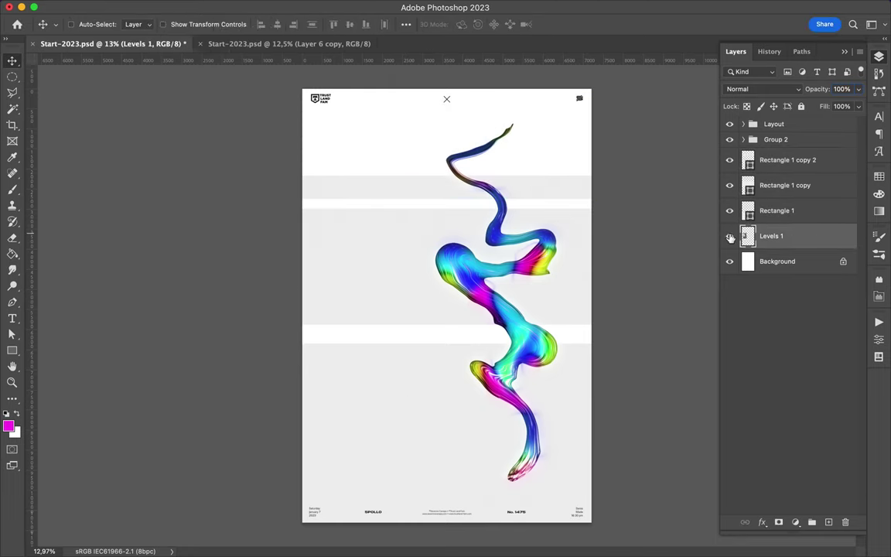
pyautogui.moveTo(768, 156); pyautogui.dragTo(768, 153)
pyautogui.click(730, 160)
pyautogui.scroll(3, 517, 268)
pyautogui.scroll(-1, 515, 318)
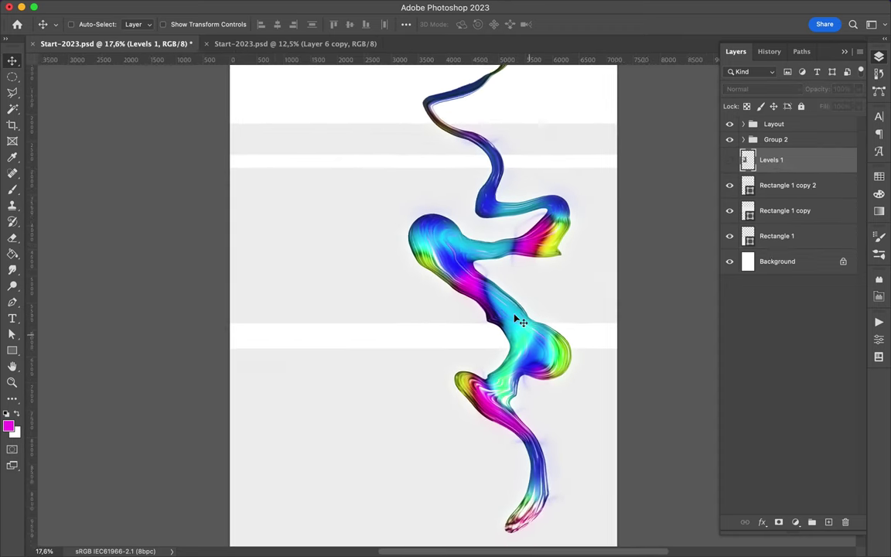
pyautogui.scroll(-1, 508, 370)
pyautogui.click(744, 139)
pyautogui.click(781, 286)
pyautogui.click(782, 338)
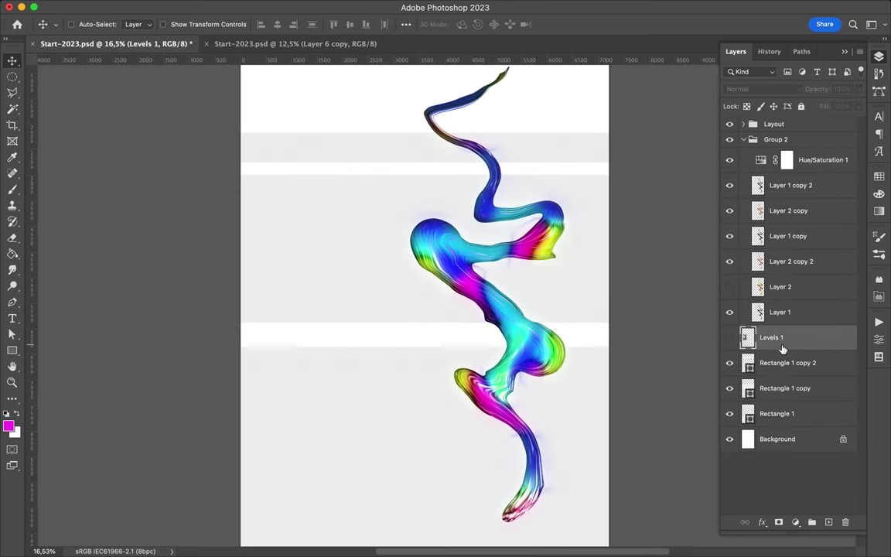
# Step: Create Layer 3 and Gaussian Blur it into a soft glow
pyautogui.hotkey('ctrl', 'shift', 'alt', 'n')
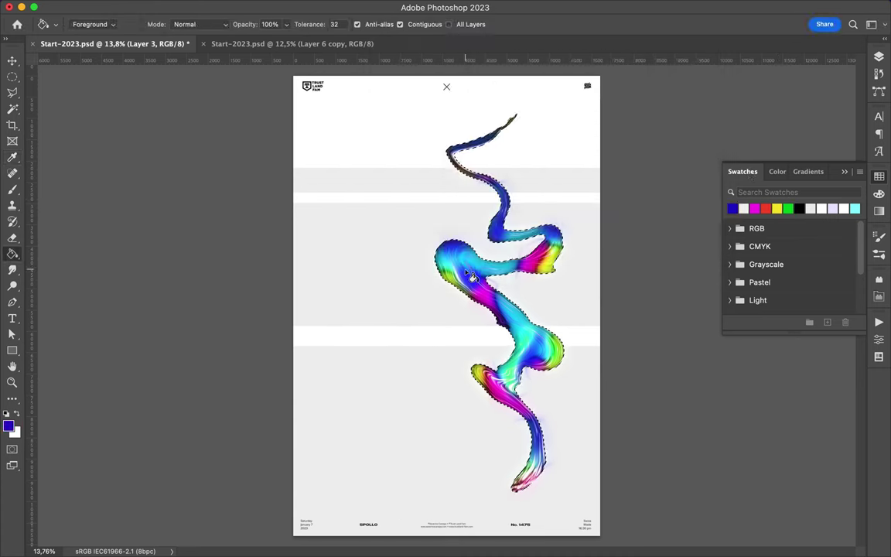
pyautogui.click(287, 7)
pyautogui.click(472, 261)
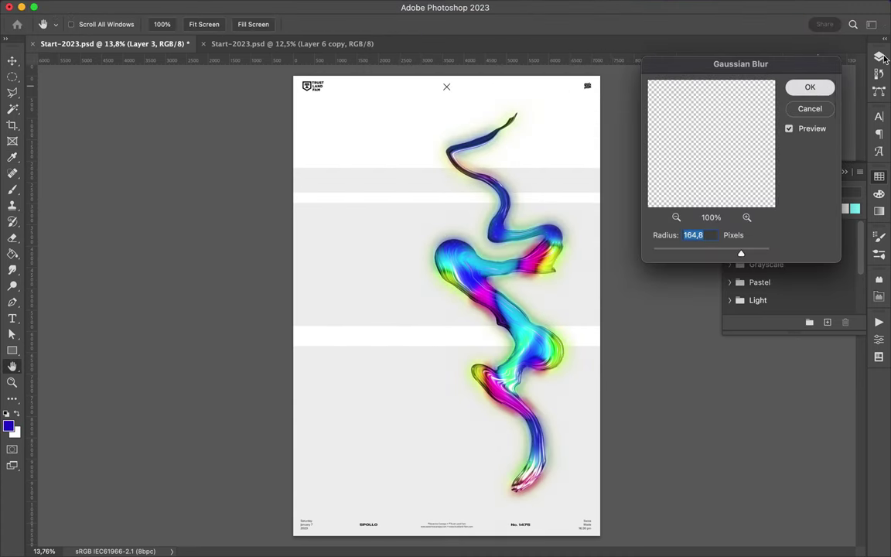
pyautogui.press('Return')
# Step: Move Hue/Saturation 1 above Group 2 as a clipping layer
pyautogui.click(880, 57)
pyautogui.moveTo(787, 138); pyautogui.dragTo(787, 136)
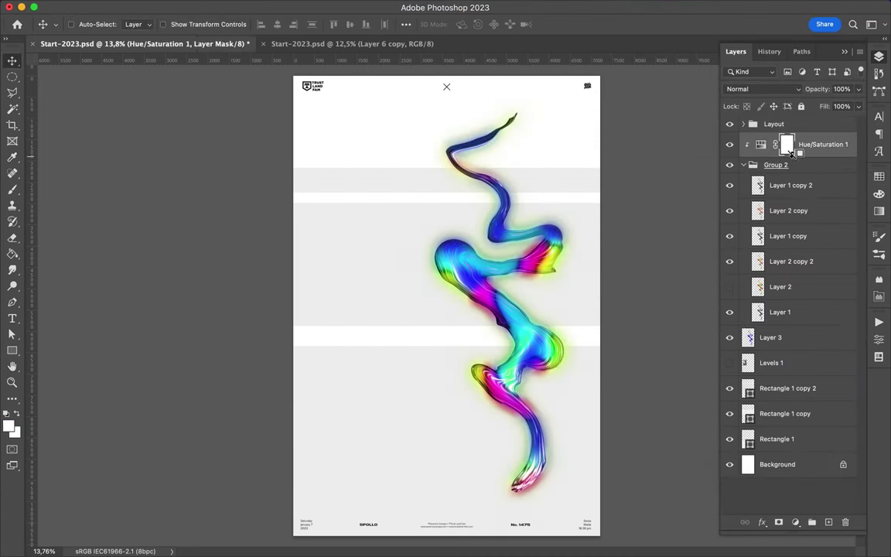
pyautogui.click(743, 165)
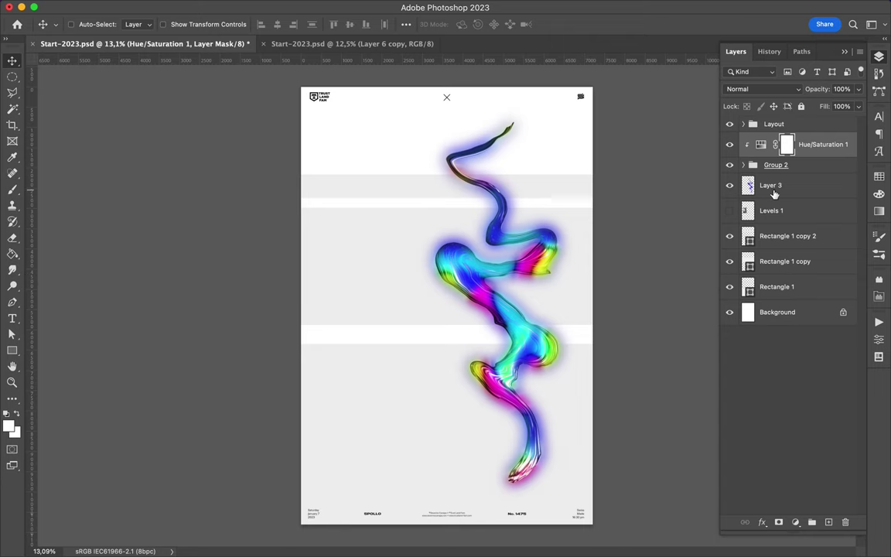
# Step: Add a new layer and draw a rectangle over the upper poster
pyautogui.hotkey('ctrl', 'shift', 'alt', 'n')
pyautogui.press('u')
pyautogui.moveTo(416, 113); pyautogui.dragTo(598, 268)
# Step: Duplicate the rectangle below as a magenta band and shrink both bands to half height
pyautogui.click(140, 25)
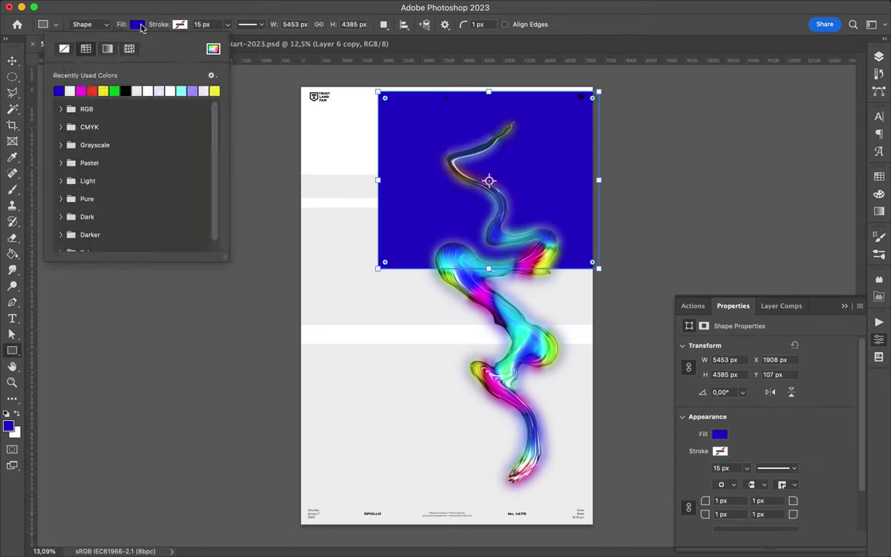
pyautogui.moveTo(391, 138); pyautogui.dragTo(391, 316)
pyautogui.click(139, 25)
pyautogui.click(81, 90)
pyautogui.hotkey('ctrl', 't')
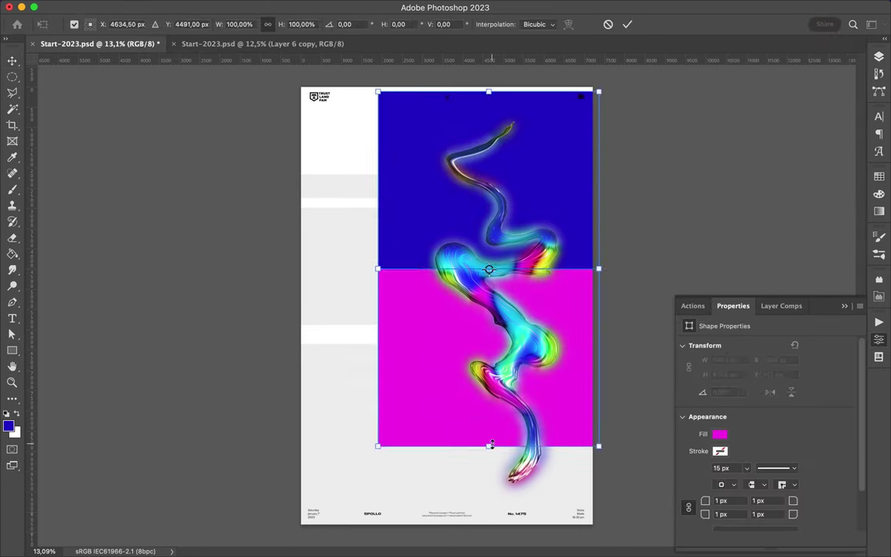
pyautogui.moveTo(490, 444); pyautogui.dragTo(490, 229)
pyautogui.press('Return')
# Step: Copy the bands downward, colour the new ones yellow and green, and stretch all five
pyautogui.moveTo(408, 193)
pyautogui.mouseDown()
pyautogui.moveTo(404, 314)
pyautogui.moveTo(415, 404)
pyautogui.mouseUp()
pyautogui.click(139, 24)
pyautogui.click(116, 94)
pyautogui.click(140, 25)
pyautogui.click(124, 93)
pyautogui.press('v')
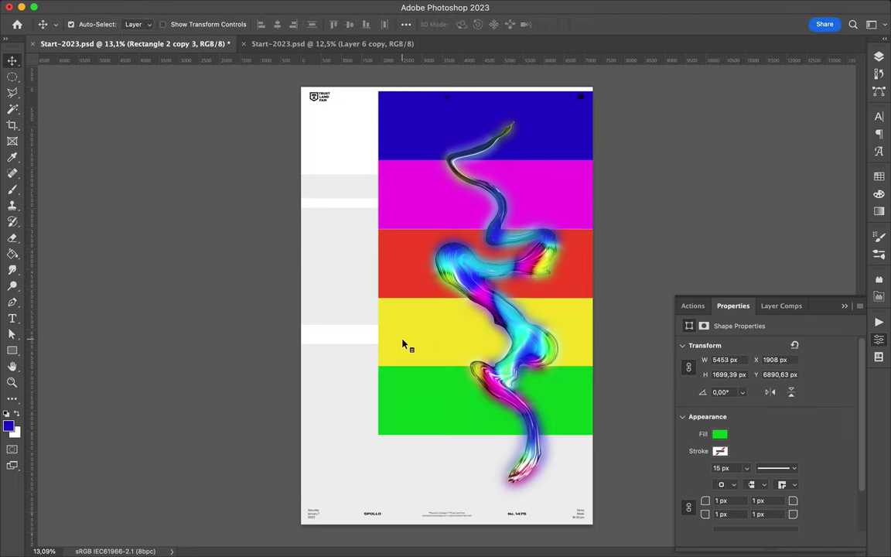
pyautogui.hotkey('ctrl', 't')
pyautogui.moveTo(485, 434); pyautogui.dragTo(485, 503)
pyautogui.press('Return')
# Step: Merge the five colour band shapes and clip them to the ribbon layer
pyautogui.press('F7')
pyautogui.rightClick(720, 263)
pyautogui.click(650, 466)
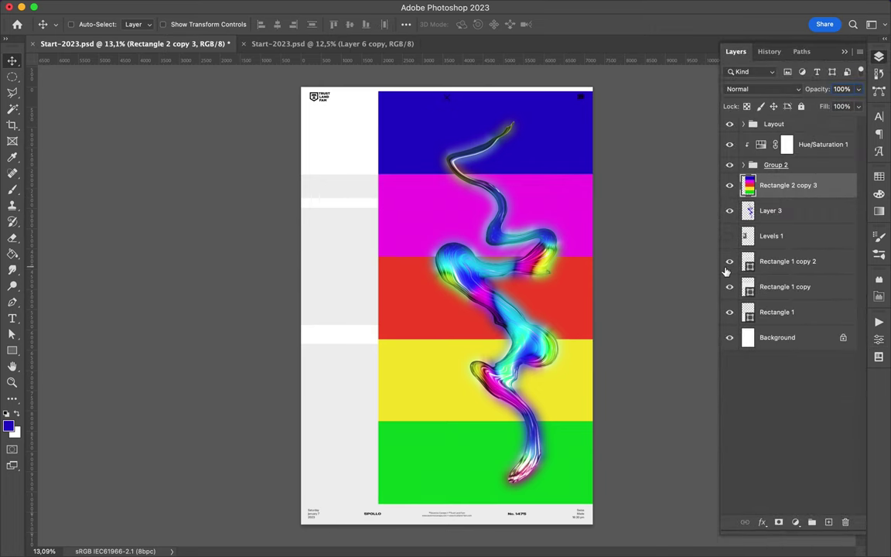
pyautogui.keyDown('alt'); pyautogui.click(772, 195); pyautogui.keyUp('alt')
# Step: Raise the grey background band's top edge slightly
pyautogui.scroll(5, 512, 258)
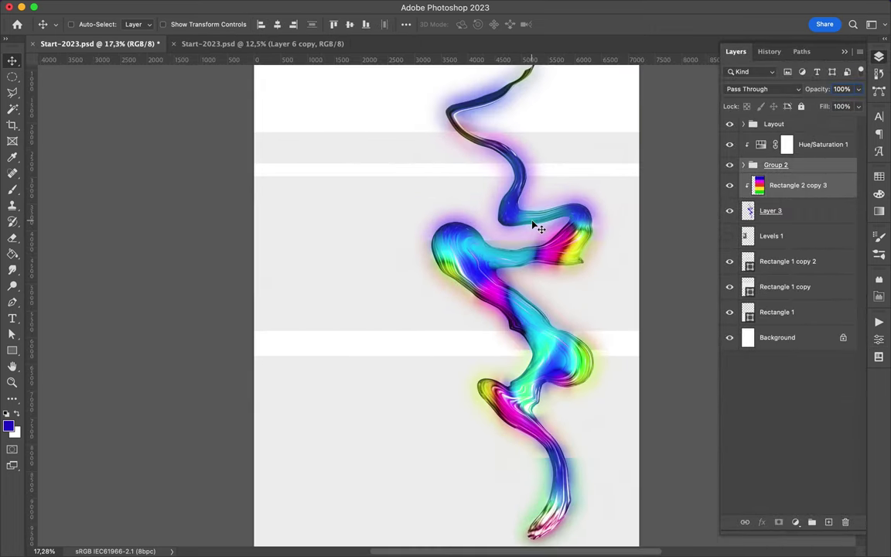
pyautogui.keyDown('ctrl'); pyautogui.click(442, 355); pyautogui.keyUp('ctrl')
pyautogui.hotkey('ctrl', 't')
pyautogui.moveTo(442, 354); pyautogui.dragTo(442, 349)
pyautogui.press('Return')
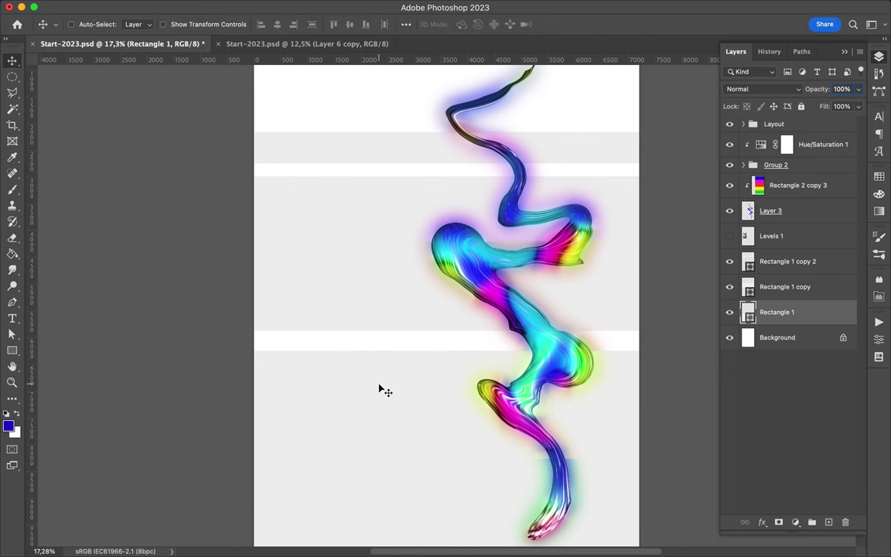
# Step: Duplicate the clipped colour bands and give the copy a 34,6 pixel Gaussian Blur
pyautogui.scroll(-2, 377, 299)
pyautogui.click(798, 184)
pyautogui.hotkey('ctrl', 'j')
pyautogui.hotkey('ctrl', 'alt', 'g')
pyautogui.click(762, 89)
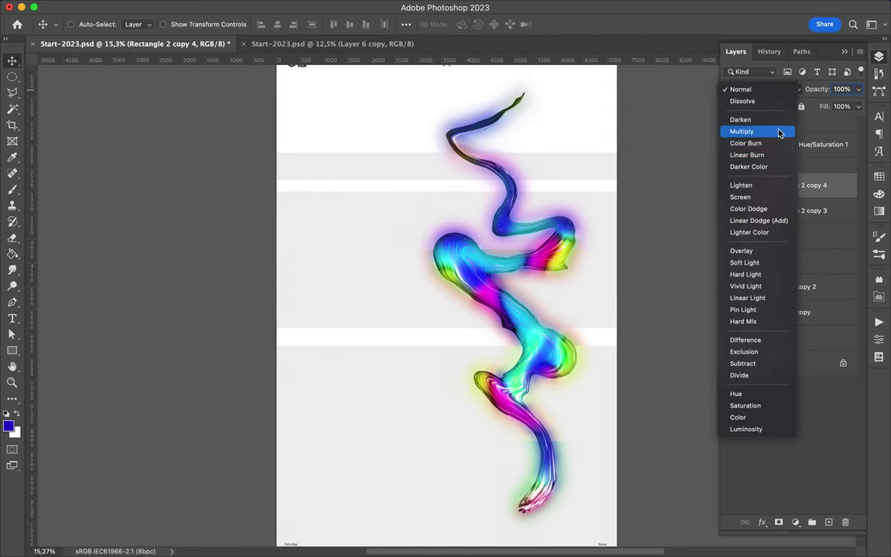
pyautogui.press('Escape')
pyautogui.click(287, 7)
pyautogui.click(487, 205)
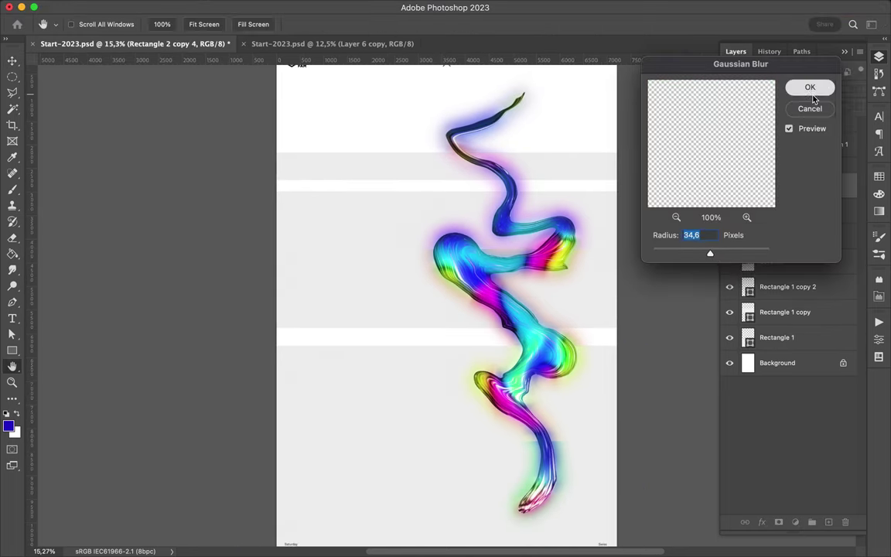
pyautogui.click(813, 93)
pyautogui.scroll(-1, 431, 375)
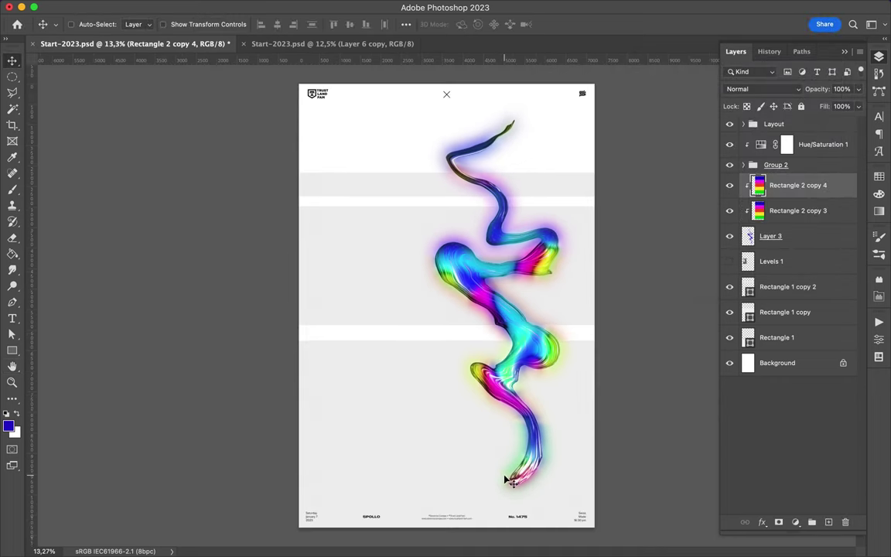
# Step: Duplicate the grey background rectangle to the top and give it a white-to-transparent gradient fill
pyautogui.click(776, 338)
pyautogui.hotkey('ctrl', 'j')
pyautogui.hotkey('ctrl', 'shift', ']')
pyautogui.press('a')
pyautogui.click(185, 24)
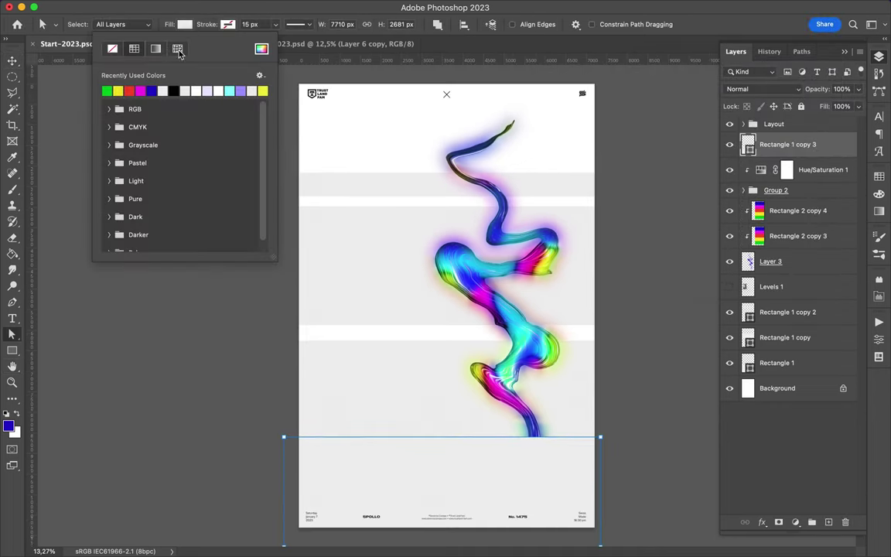
pyautogui.click(177, 49)
pyautogui.doubleClick(105, 190)
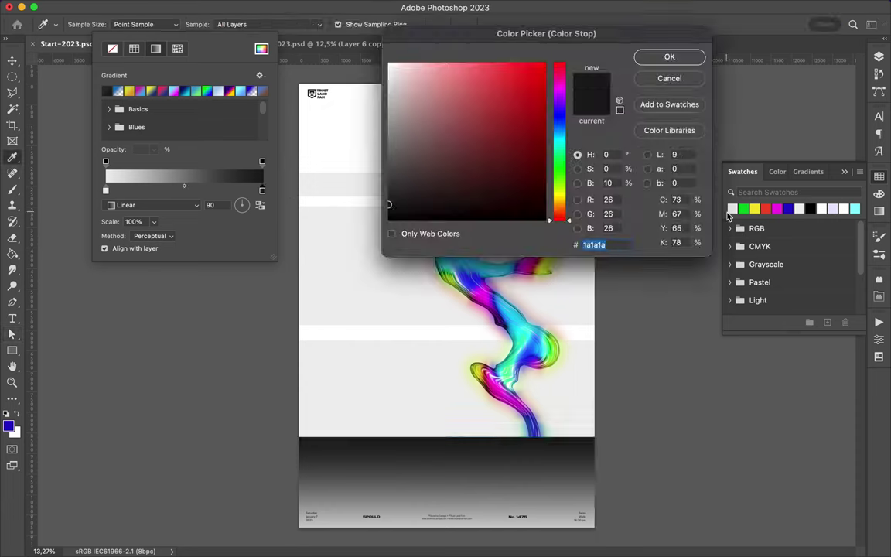
pyautogui.click(732, 208)
pyautogui.press('Return')
# Step: Move the white gradient band higher up the poster
pyautogui.press('Return')
pyautogui.hotkey('ctrl', 't')
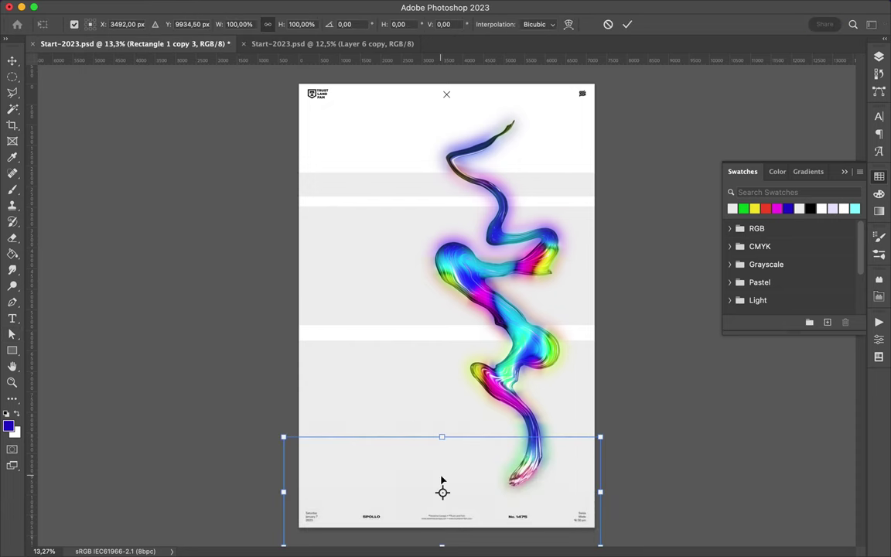
pyautogui.moveTo(442, 488); pyautogui.dragTo(442, 447)
pyautogui.press('Return')
pyautogui.press('v')
pyautogui.press('a')
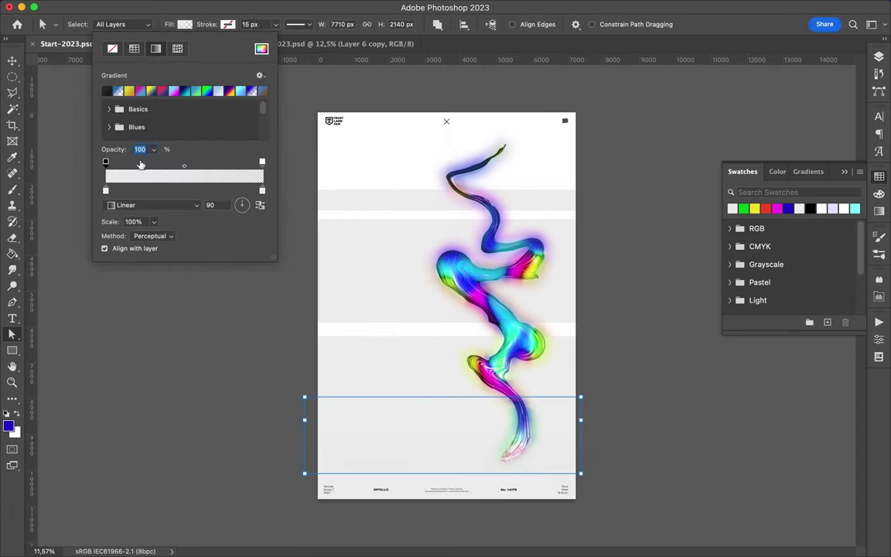
pyautogui.scroll(2, 433, 361)
pyautogui.press('Escape')
pyautogui.press('v')
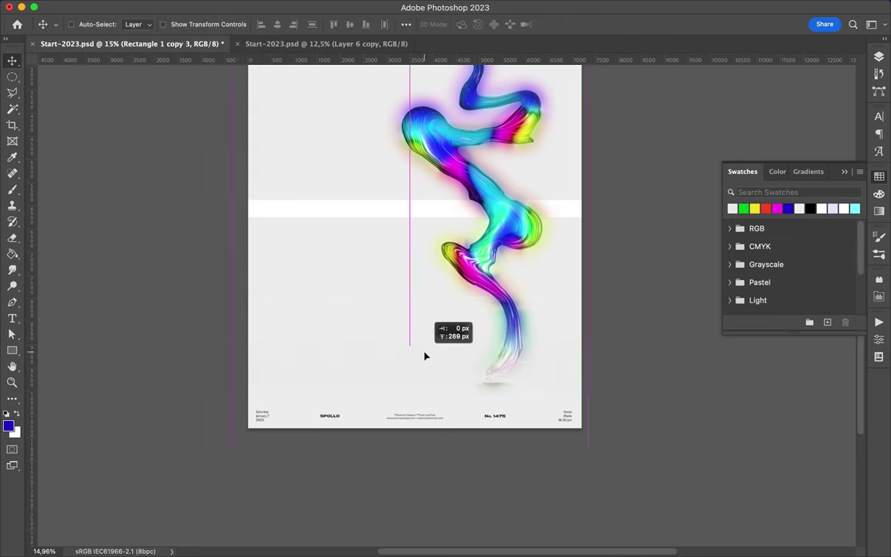
pyautogui.moveTo(424, 352); pyautogui.dragTo(424, 320)
pyautogui.press('a')
pyautogui.press('v')
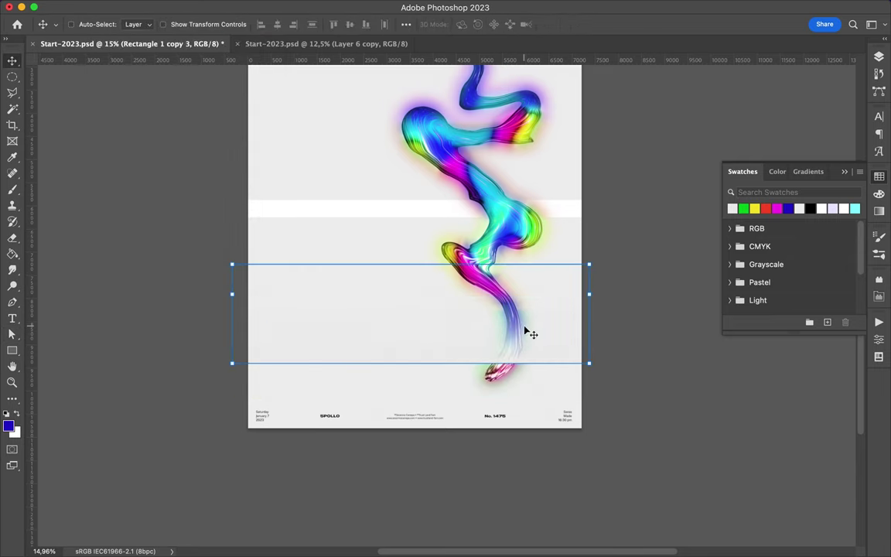
# Step: Review the fade band's gradient fill settings
pyautogui.press('a')
pyautogui.click(185, 24)
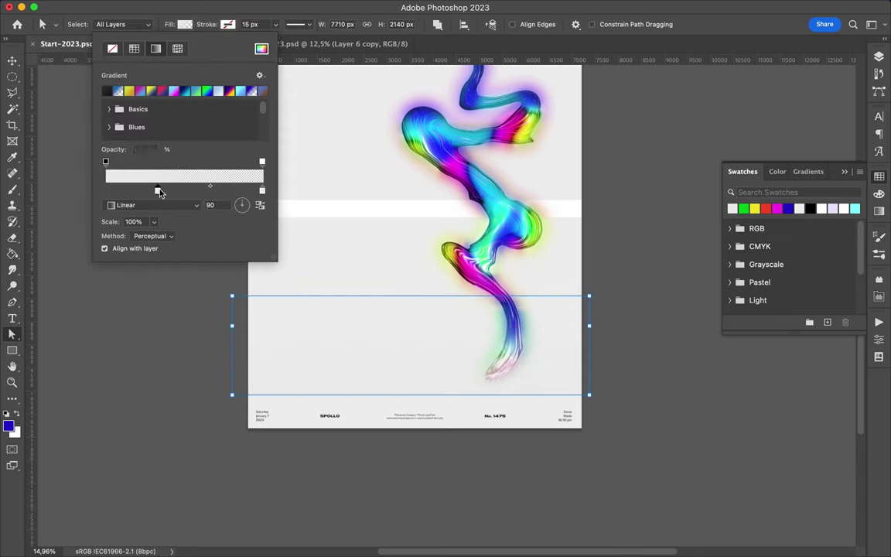
pyautogui.press('Escape')
pyautogui.click(185, 24)
pyautogui.press('Escape')
pyautogui.press('v')
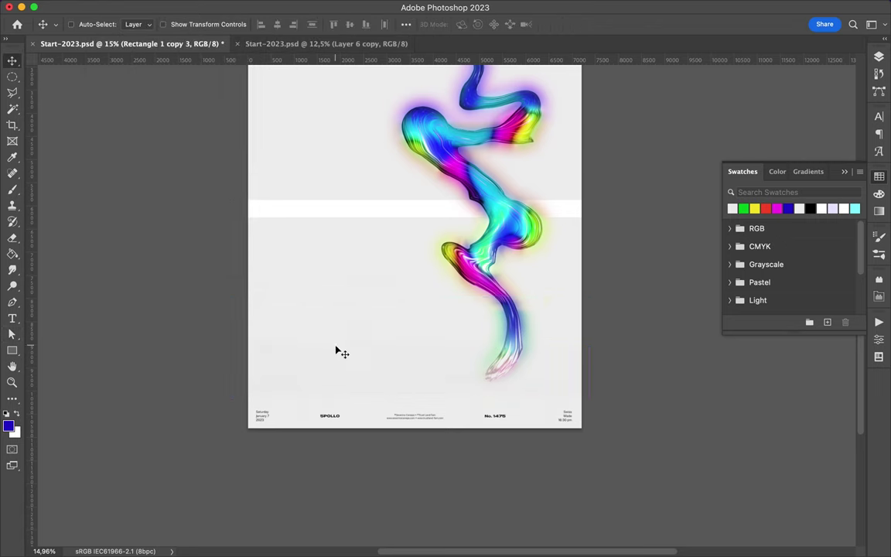
pyautogui.press('a')
pyautogui.press('v')
# Step: Duplicate the fade band and position the copy lower on the poster
pyautogui.moveTo(408, 478); pyautogui.dragTo(407, 404)
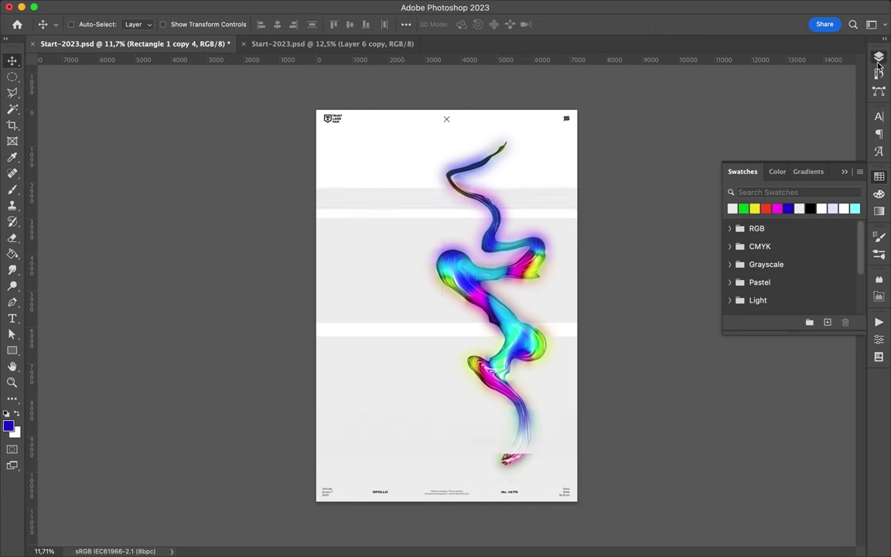
pyautogui.click(882, 59)
pyautogui.scroll(5, 480, 464)
pyautogui.moveTo(481, 462); pyautogui.dragTo(546, 387)
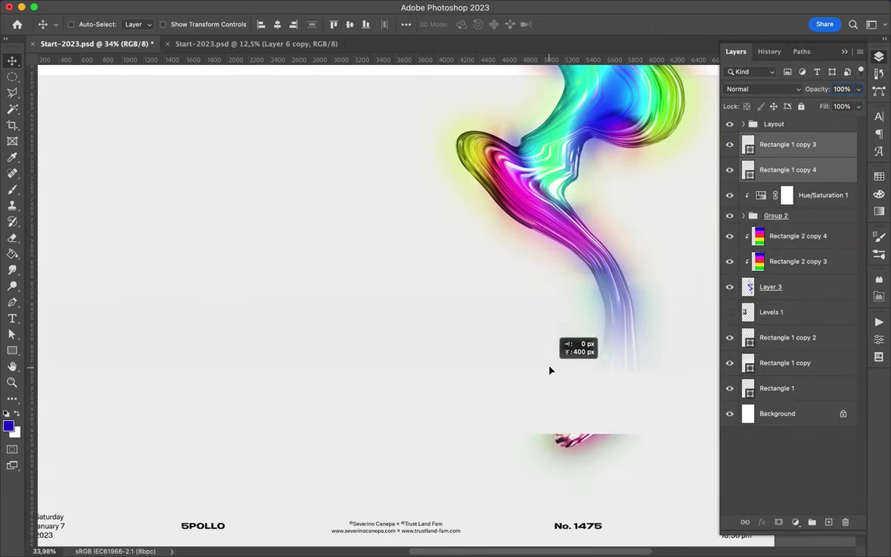
pyautogui.scroll(-2, 512, 419)
pyautogui.moveTo(547, 387)
pyautogui.mouseDown()
pyautogui.moveTo(499, 446)
pyautogui.moveTo(504, 422)
pyautogui.mouseUp()
# Step: Select the fade bands together and move them up the poster
pyautogui.hotkey('ctrl', 't')
pyautogui.press('Return')
pyautogui.press('a')
pyautogui.click(184, 24)
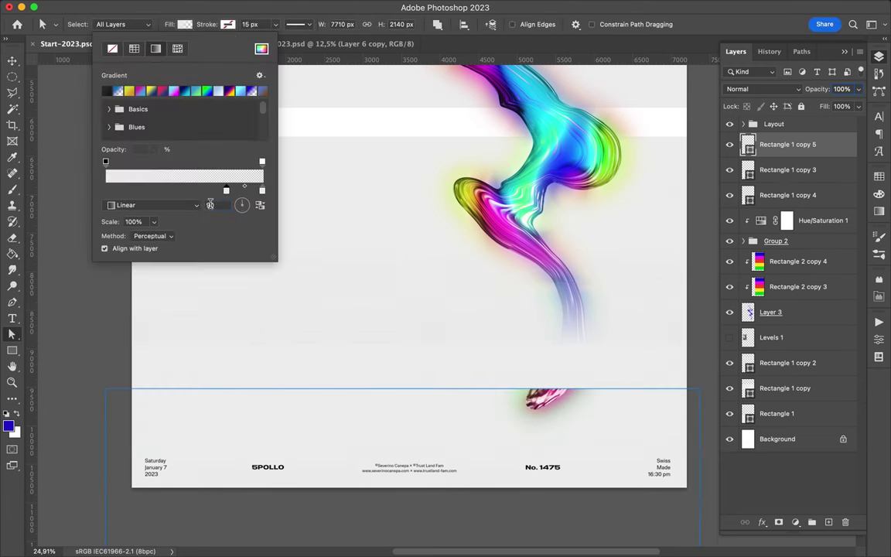
pyautogui.click(408, 379)
pyautogui.press('v')
pyautogui.hotkey('alt', 'shift', ']')
pyautogui.hotkey('alt', 'shift', ']')
pyautogui.moveTo(489, 410)
pyautogui.mouseDown()
pyautogui.moveTo(470, 291)
pyautogui.moveTo(457, 428)
pyautogui.moveTo(396, 195)
pyautogui.mouseUp()
pyautogui.scroll(-3, 470, 291)
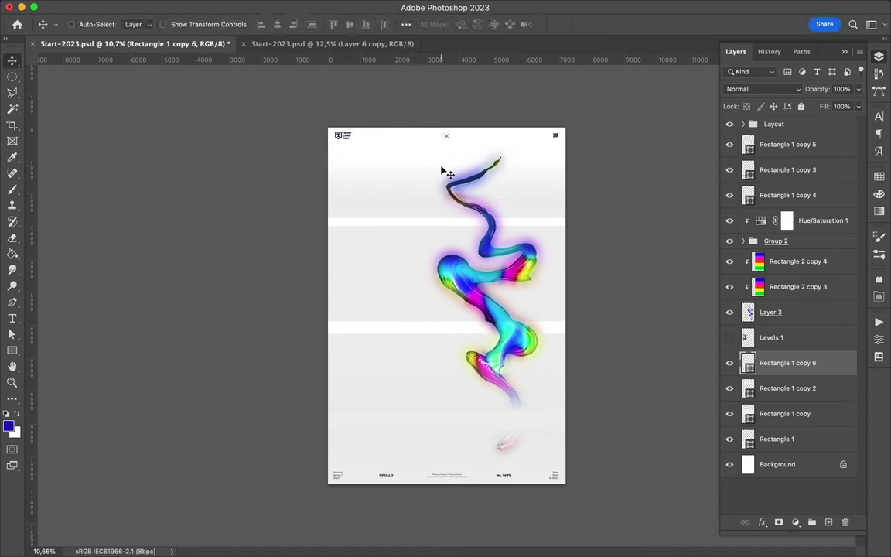
pyautogui.scroll(2, 397, 193)
pyautogui.scroll(3, 396, 190)
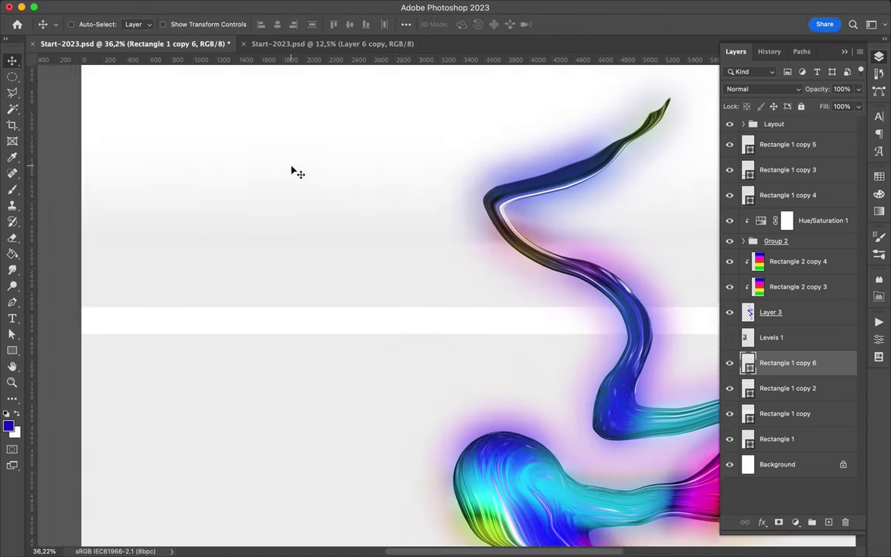
# Step: Change the gradient's colour stop to near-white efefef
pyautogui.press('u')
pyautogui.click(104, 24)
pyautogui.doubleClick(106, 190)
pyautogui.click(879, 200)
pyautogui.click(737, 211)
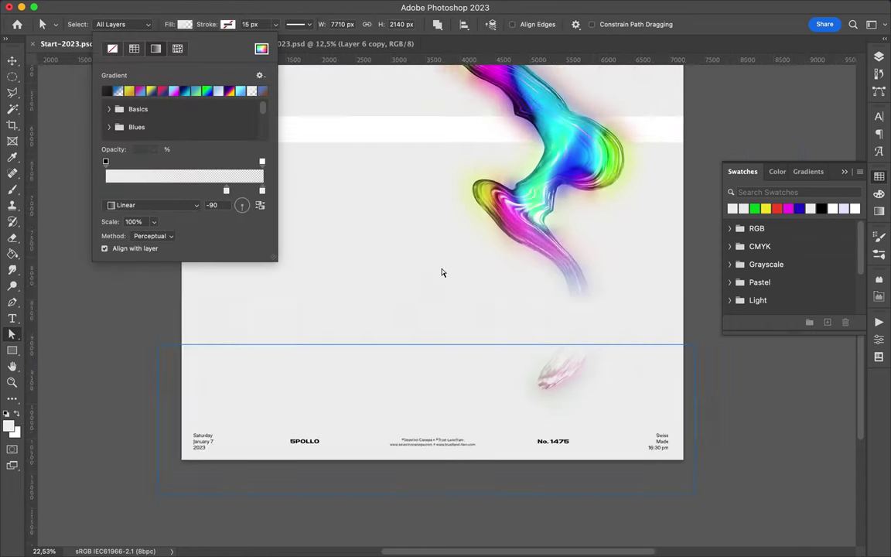
pyautogui.click(623, 7)
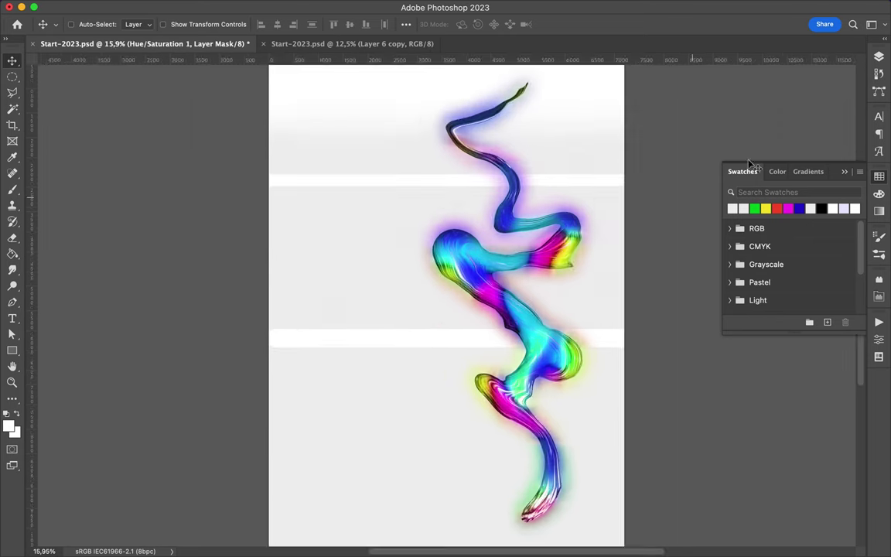
# Step: Duplicate the Layer 2 copy ribbon layer and lower the new copy's fill to 43%
pyautogui.click(788, 211)
pyautogui.click(762, 89)
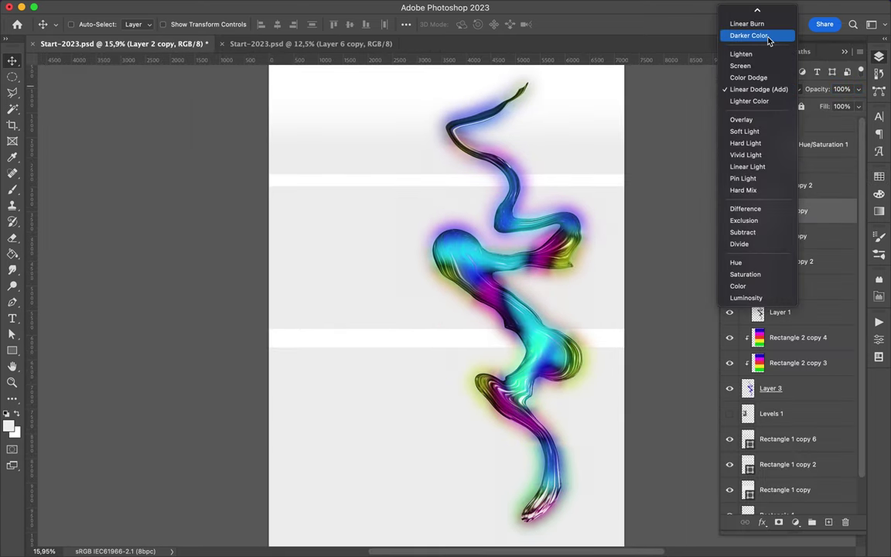
pyautogui.click(858, 106)
pyautogui.moveTo(821, 125); pyautogui.dragTo(861, 124)
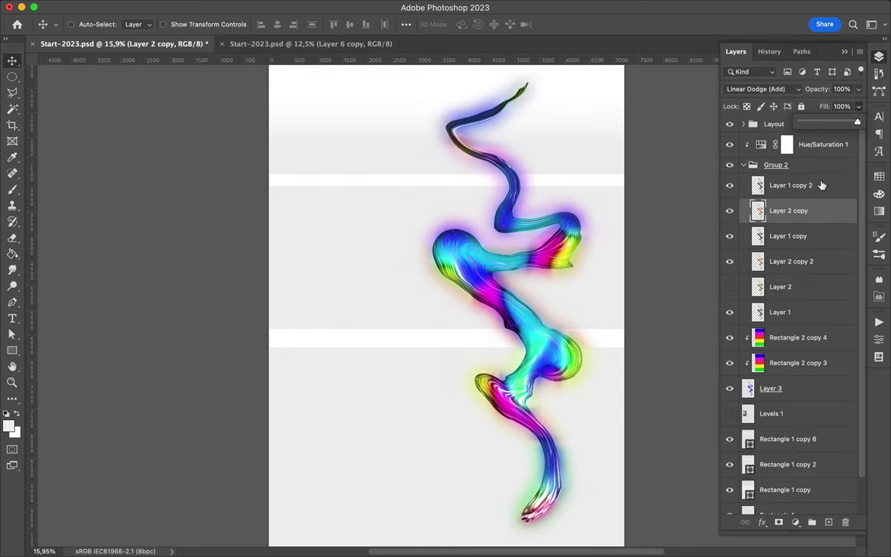
pyautogui.moveTo(789, 210); pyautogui.dragTo(801, 181)
pyautogui.click(858, 106)
pyautogui.moveTo(859, 124); pyautogui.dragTo(836, 124)
pyautogui.scroll(2, 370, 253)
# Step: Move the grey background bands down about 170 px
pyautogui.click(358, 205)
pyautogui.moveTo(360, 201); pyautogui.dragTo(430, 191)
pyautogui.scroll(-1, 384, 360)
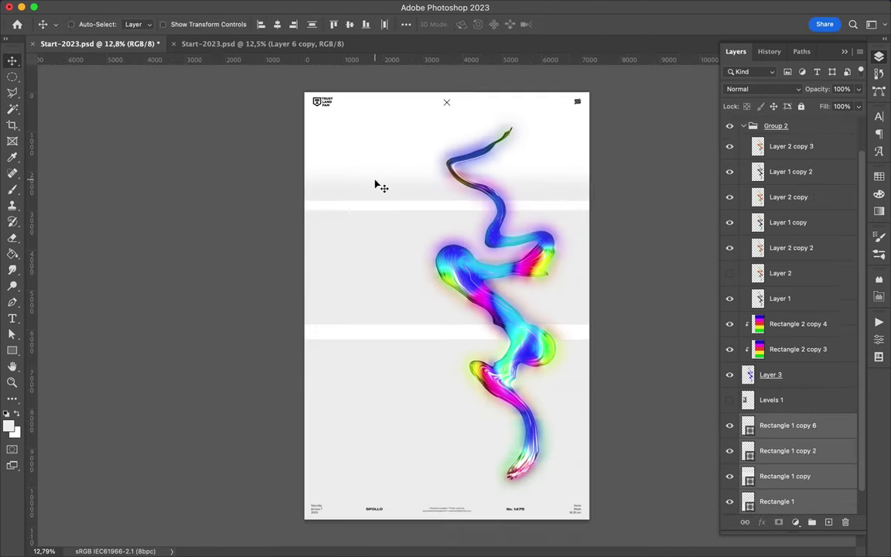
pyautogui.moveTo(374, 185); pyautogui.dragTo(424, 290)
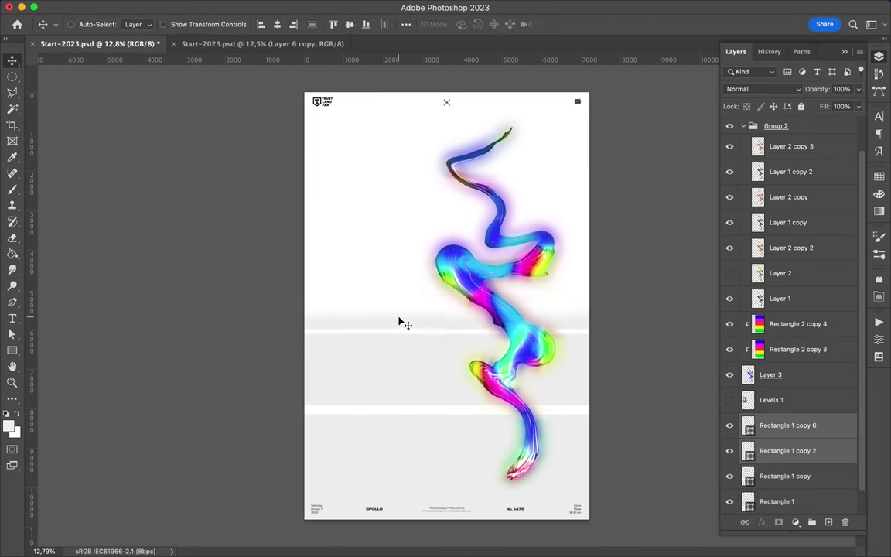
# Step: Add a new LIQUID text line set in the TT Travels font
pyautogui.scroll(2, 403, 216)
pyautogui.press('t')
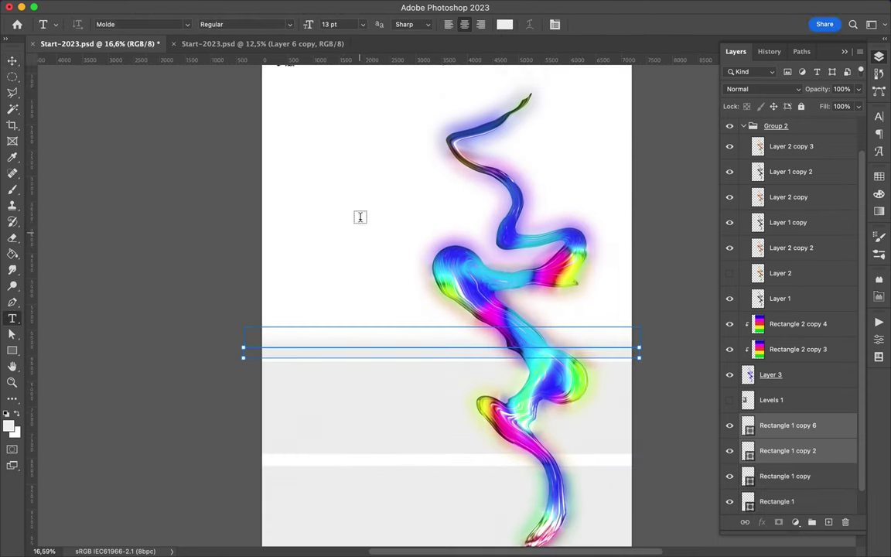
pyautogui.click(339, 268)
pyautogui.write('LIQUID')
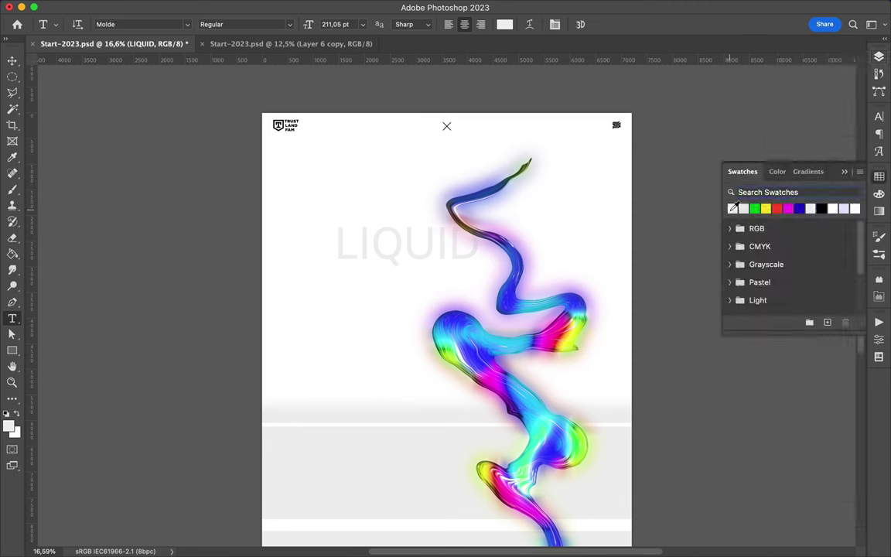
pyautogui.click(879, 116)
pyautogui.click(802, 134)
pyautogui.scroll(-10, 703, 224)
pyautogui.press('Escape')
# Step: Colour the headline with blue sampled from the poster and make it ExtraBold
pyautogui.press('i')
pyautogui.click(513, 283)
pyautogui.press('v')
pyautogui.click(847, 188)
pyautogui.click(668, 55)
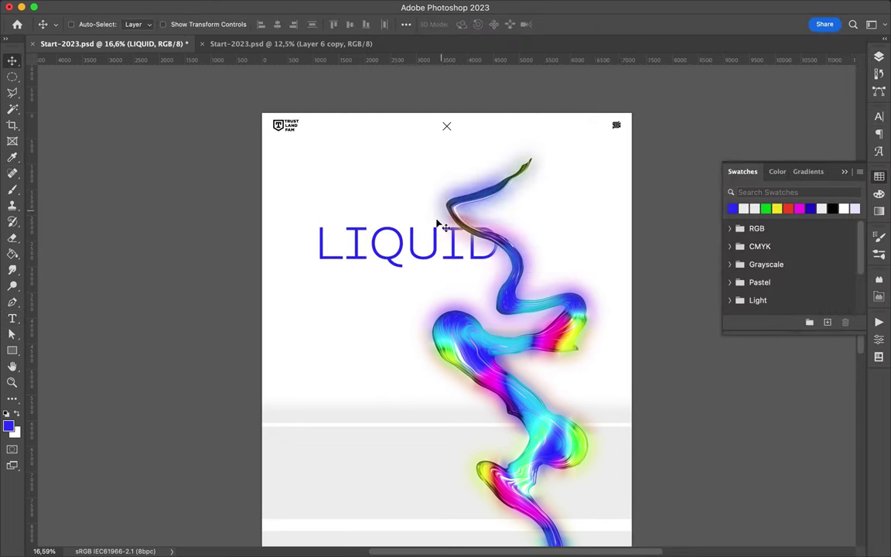
pyautogui.click(879, 116)
pyautogui.click(838, 134)
# Step: Move the grey LIQUID copy lower and shift the blue headline slightly left
pyautogui.moveTo(437, 225); pyautogui.dragTo(435, 303)
pyautogui.scroll(-2, 433, 283)
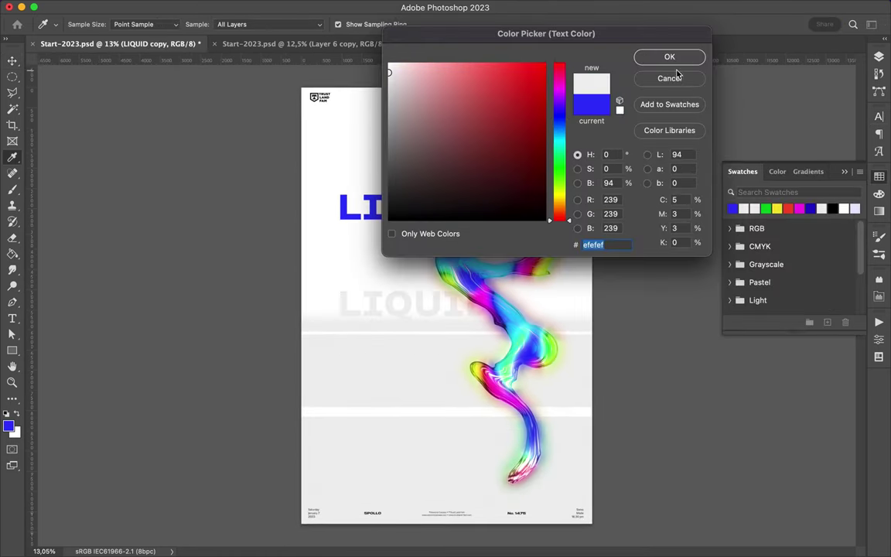
pyautogui.moveTo(399, 277); pyautogui.dragTo(400, 314)
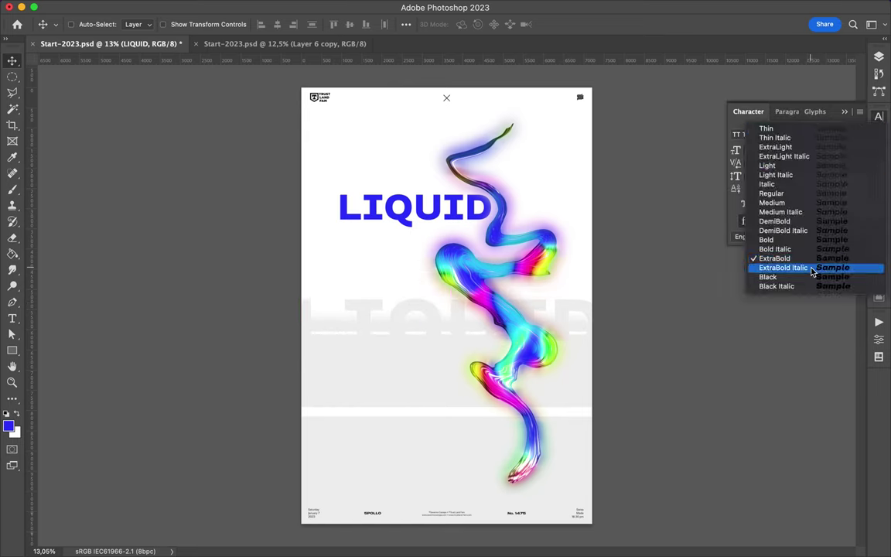
pyautogui.click(816, 280)
pyautogui.moveTo(583, 308); pyautogui.dragTo(583, 288)
pyautogui.moveTo(375, 197); pyautogui.dragTo(362, 197)
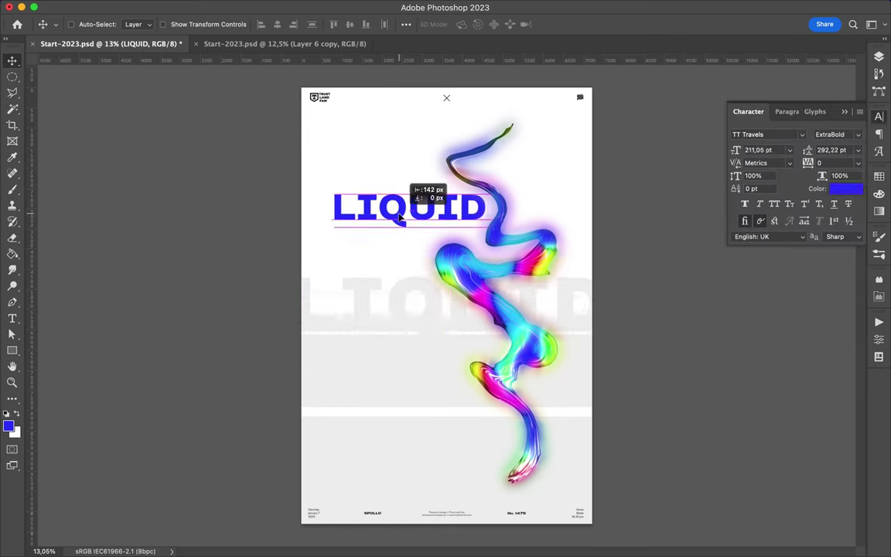
# Step: Nudge the rainbow ribbon layer slightly right and down
pyautogui.press('F7')
pyautogui.click(776, 235)
pyautogui.moveTo(493, 233); pyautogui.dragTo(532, 299)
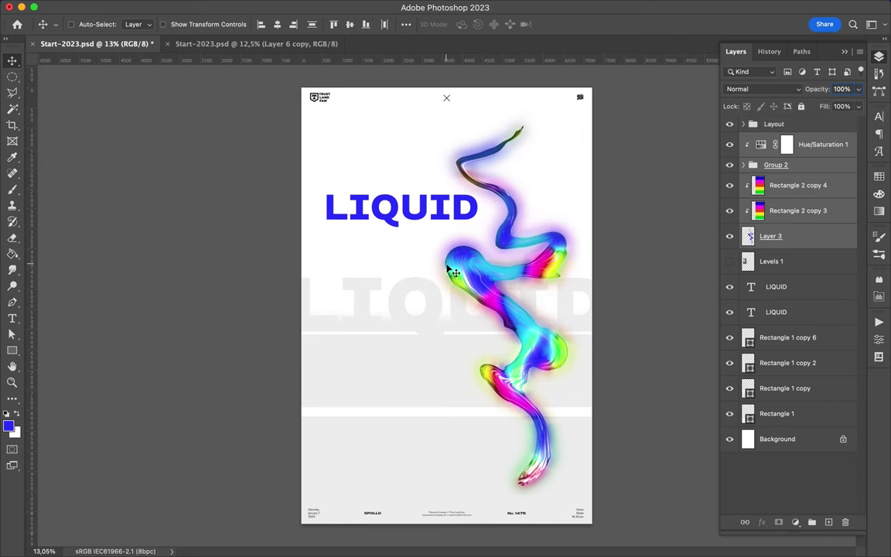
# Step: Merge copied layers, cut an angular ribbon slice onto Layer 4, offset it as Darker Color
pyautogui.press('l')
pyautogui.hotkey('ctrl', 'j')
pyautogui.hotkey('ctrl', 'e')
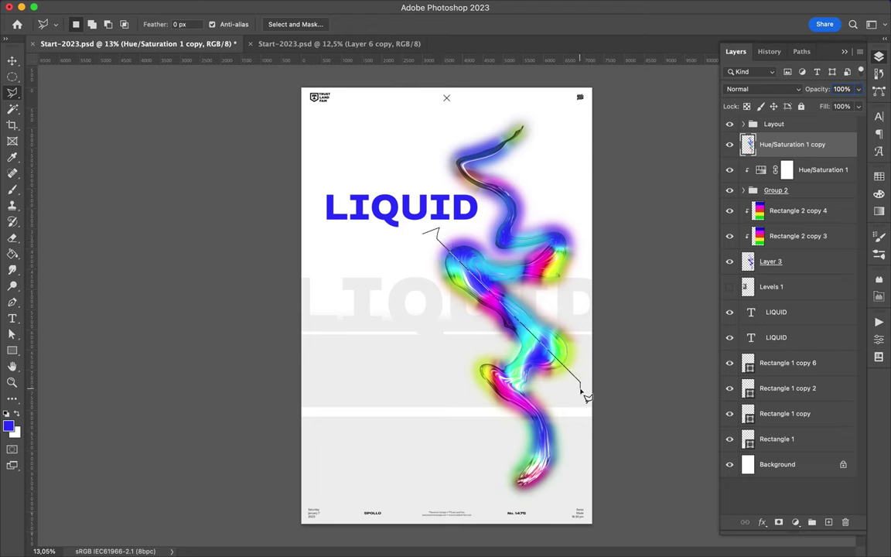
pyautogui.doubleClick(431, 239)
pyautogui.hotkey('ctrl', 'j')
pyautogui.press('v')
pyautogui.moveTo(487, 302); pyautogui.dragTo(442, 255)
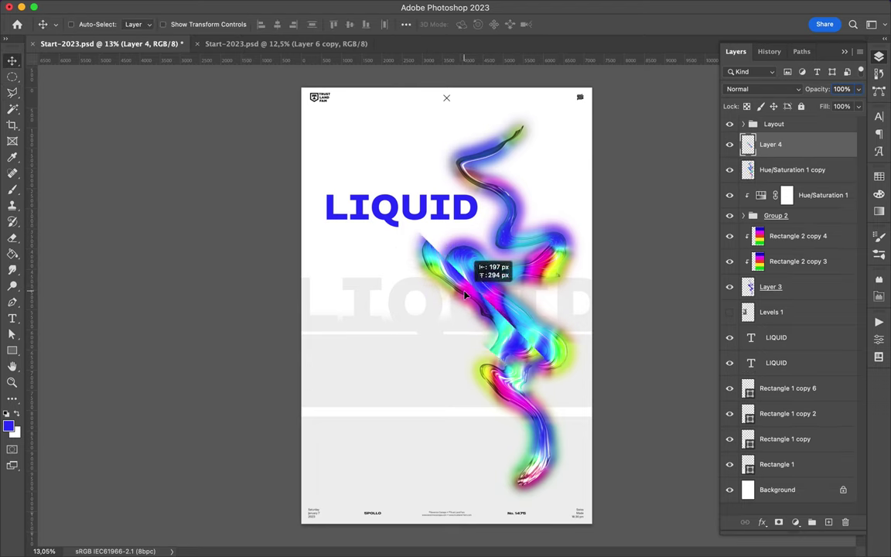
pyautogui.click(766, 89)
pyautogui.click(783, 167)
pyautogui.moveTo(469, 308); pyautogui.dragTo(496, 327)
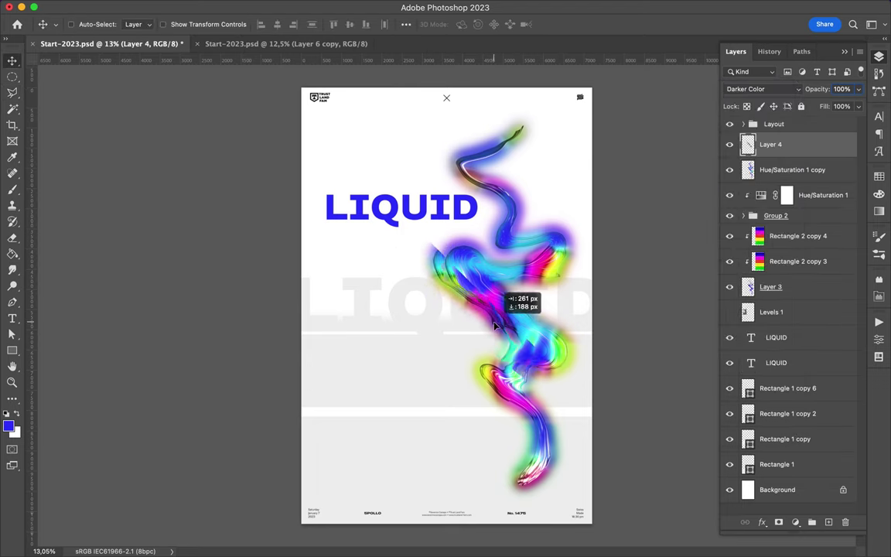
# Step: Cut a second angular ribbon slice onto Layer 5 and blend it with Hard Light
pyautogui.press('l')
pyautogui.click(529, 168)
pyautogui.click(528, 169)
pyautogui.hotkey('ctrl', 'j')
pyautogui.press('v')
pyautogui.click(764, 89)
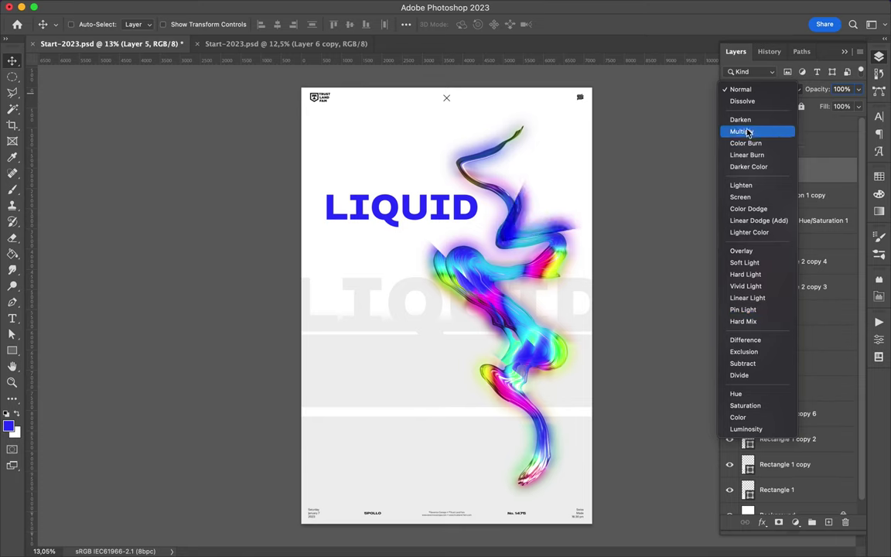
pyautogui.click(745, 274)
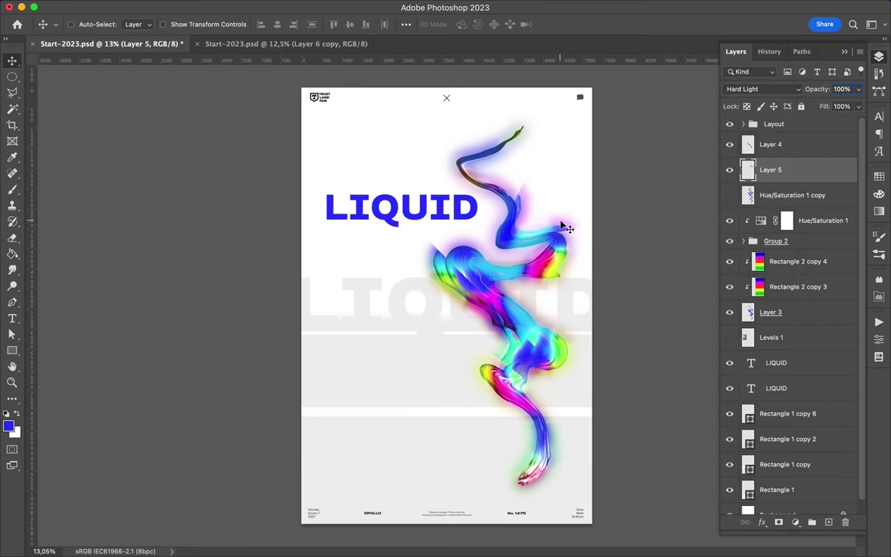
pyautogui.scroll(1, 398, 249)
pyautogui.keyDown('ctrl'); pyautogui.click(417, 215); pyautogui.keyUp('ctrl')
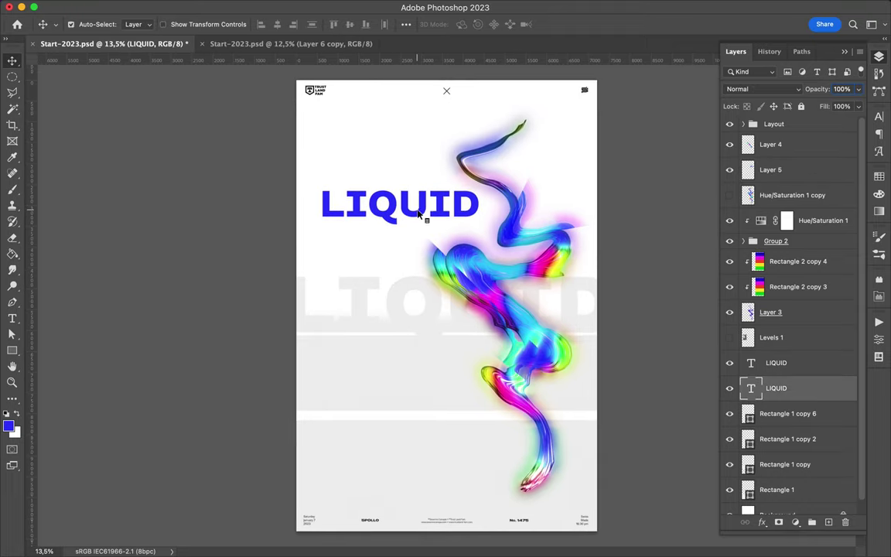
# Step: Draw a solid blue diagonal triangle across the lower-right corner
pyautogui.scroll(-2, 411, 331)
pyautogui.press('p')
pyautogui.click(581, 332)
pyautogui.click(437, 478)
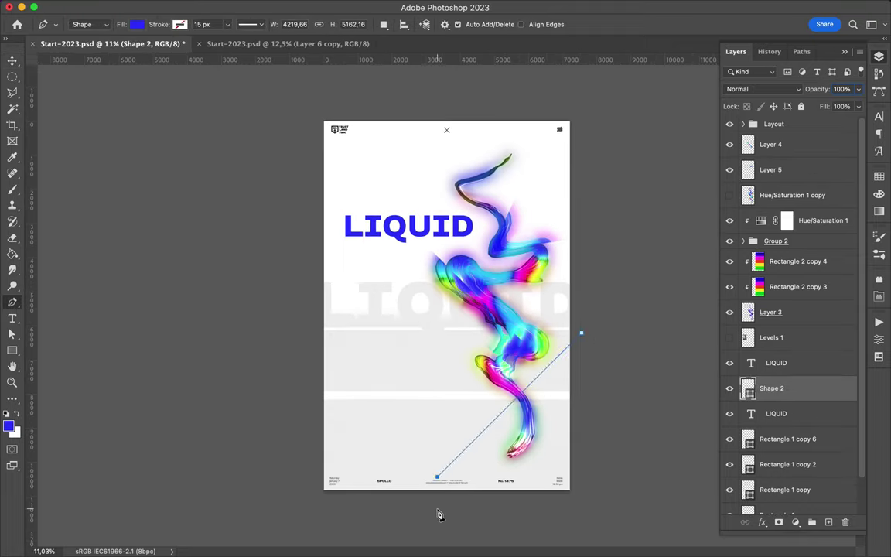
pyautogui.click(562, 507)
pyautogui.click(581, 333)
pyautogui.scroll(2, 598, 255)
pyautogui.scroll(-1, 598, 255)
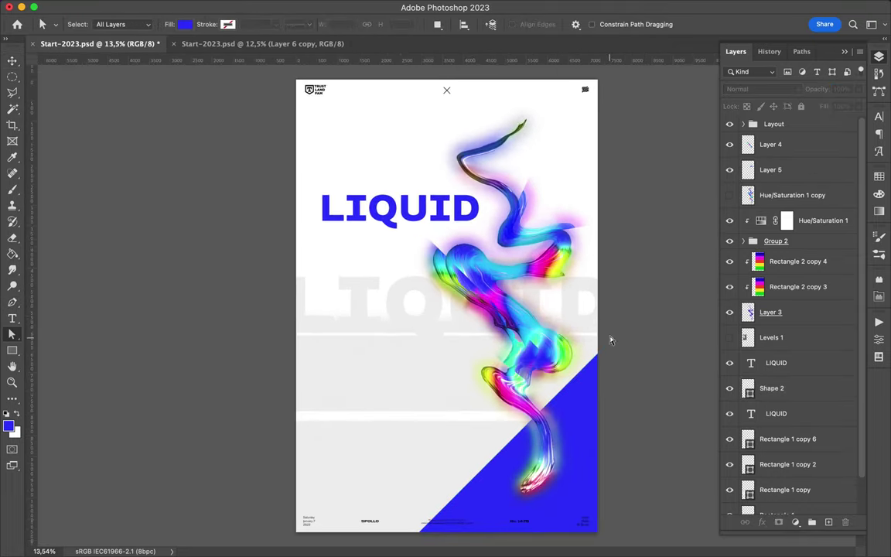
pyautogui.click(415, 517)
# Step: Add a translucent blue triangle, Shape 3, beside it at 53% fill
pyautogui.press('v')
pyautogui.moveTo(858, 106)
pyautogui.mouseDown()
pyautogui.moveTo(813, 120)
pyautogui.moveTo(777, 452)
pyautogui.mouseUp()
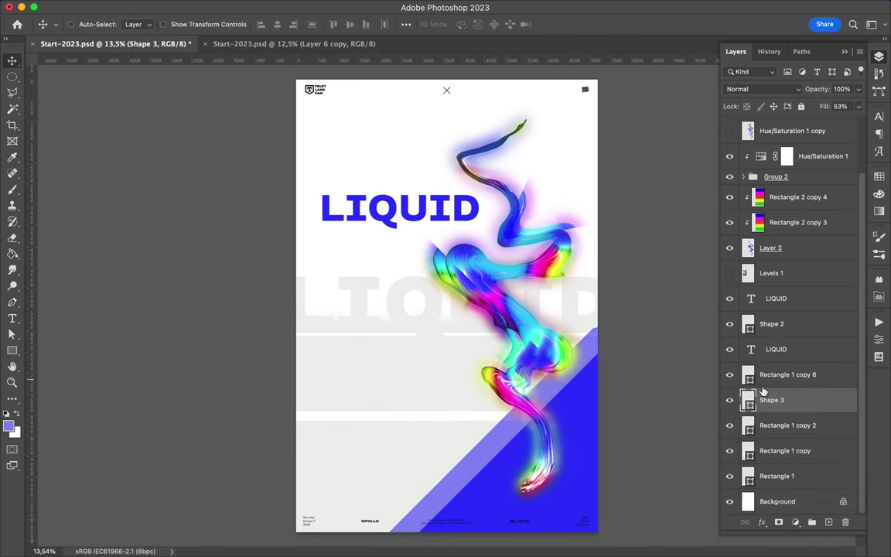
pyautogui.click(880, 211)
pyautogui.hotkey('shift', '0')
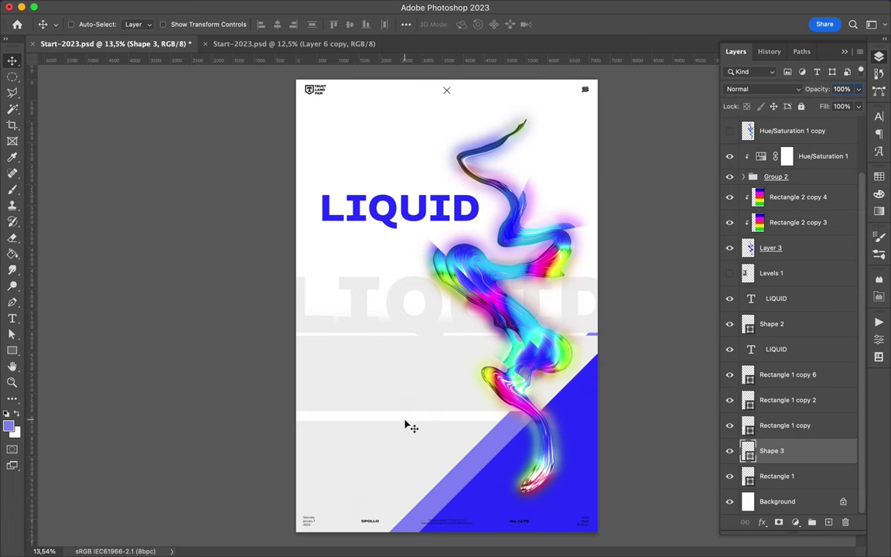
# Step: Copy the LIQUID headline toward the bottom and retype it as 2023
pyautogui.moveTo(369, 222); pyautogui.dragTo(369, 455)
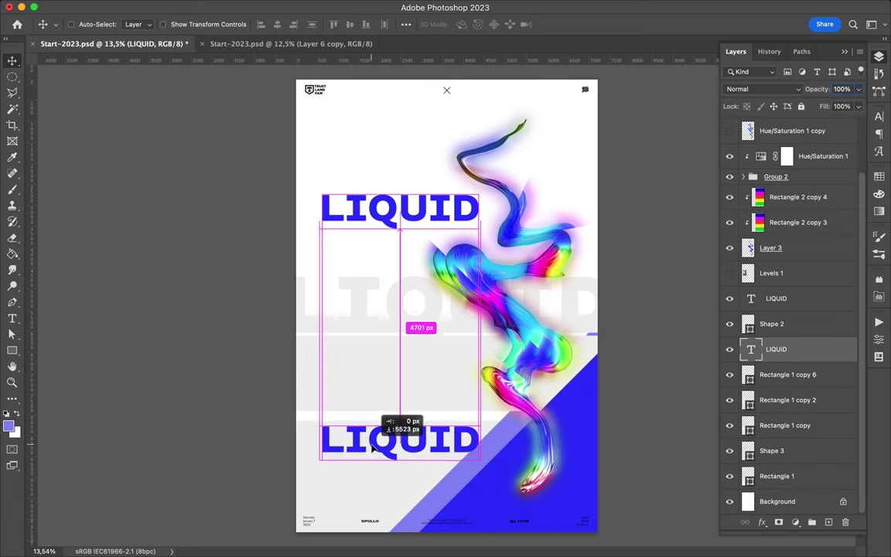
pyautogui.doubleClick(386, 438)
pyautogui.write('2023')
pyautogui.press('Escape')
# Step: Make the 2023 text light, shrink it and move it left
pyautogui.scroll(3, 379, 451)
pyautogui.press('a')
pyautogui.click(880, 176)
pyautogui.click(765, 209)
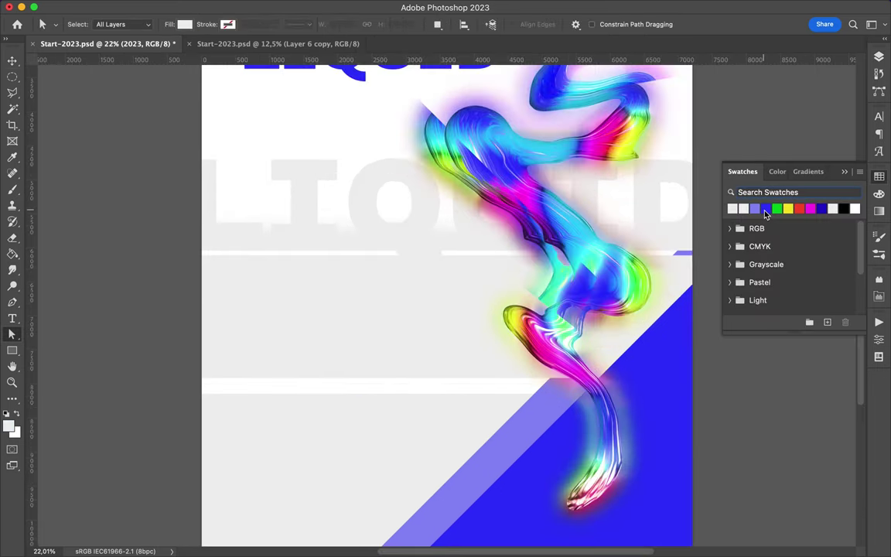
pyautogui.hotkey('ctrl', 't')
pyautogui.moveTo(462, 462)
pyautogui.mouseDown()
pyautogui.moveTo(324, 405)
pyautogui.moveTo(249, 414)
pyautogui.mouseUp()
# Step: Repeat the 2023 text into a row and scale it down to fit the lower poster
pyautogui.press('Return')
pyautogui.doubleClick(249, 414)
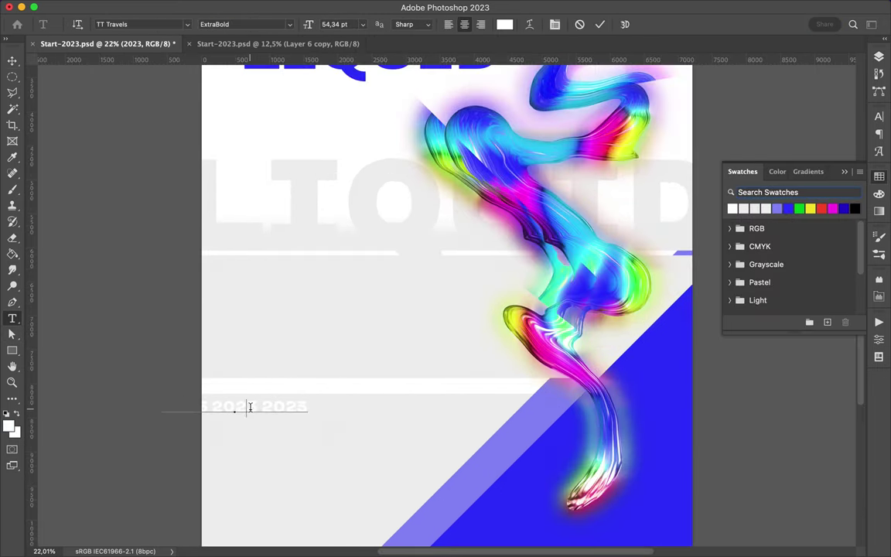
pyautogui.press('Escape')
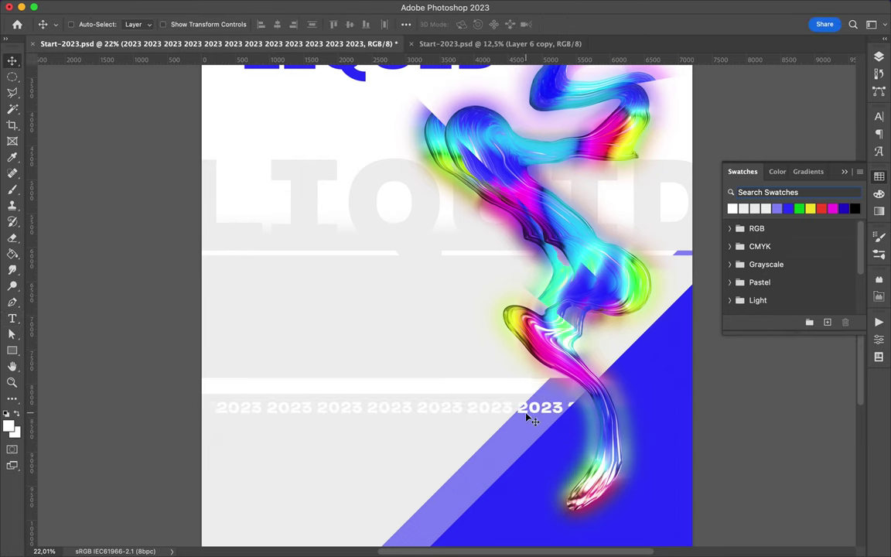
pyautogui.hotkey('ctrl', 't')
pyautogui.moveTo(806, 413); pyautogui.dragTo(584, 411)
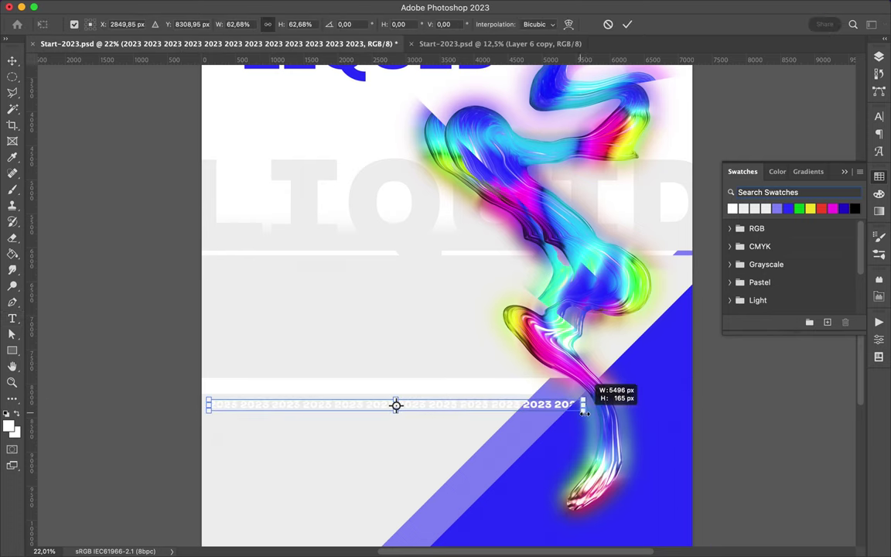
pyautogui.press('Return')
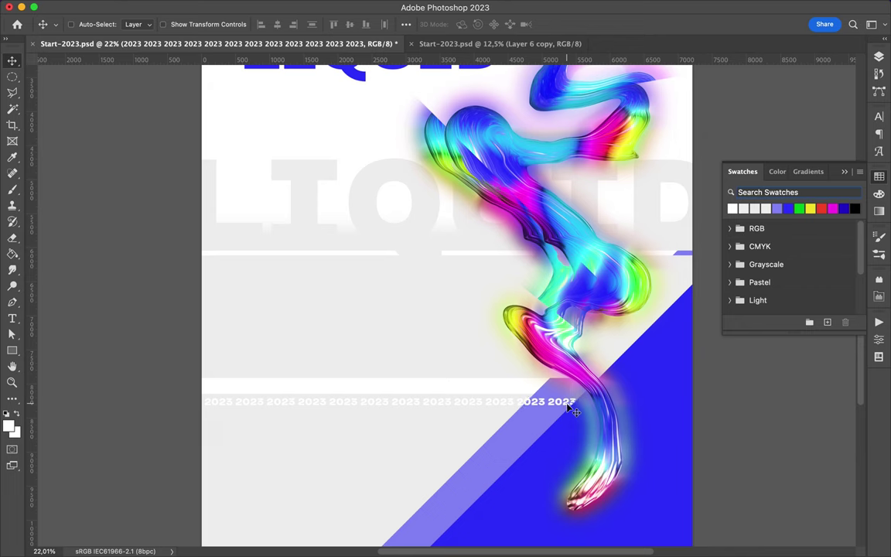
# Step: Draw a tall thin rectangle strip along the poster's right edge
pyautogui.scroll(-3, 573, 411)
pyautogui.press('u')
pyautogui.moveTo(605, 112); pyautogui.dragTo(608, 328)
pyautogui.press('v')
pyautogui.scroll(-1, 628, 299)
pyautogui.press('u')
pyautogui.press('v')
# Step: Draw a small rectangle over the top-right monogram and save the document
pyautogui.keyDown('ctrl'); pyautogui.click(593, 99); pyautogui.keyUp('ctrl')
pyautogui.press('u')
pyautogui.moveTo(591, 99); pyautogui.dragTo(600, 107)
pyautogui.hotkey('ctrl', 's')
pyautogui.press('v')
pyautogui.keyDown('ctrl'); pyautogui.click(288, 100); pyautogui.keyUp('ctrl')
# Step: Draw a rectangle over the top-left logo
pyautogui.press('u')
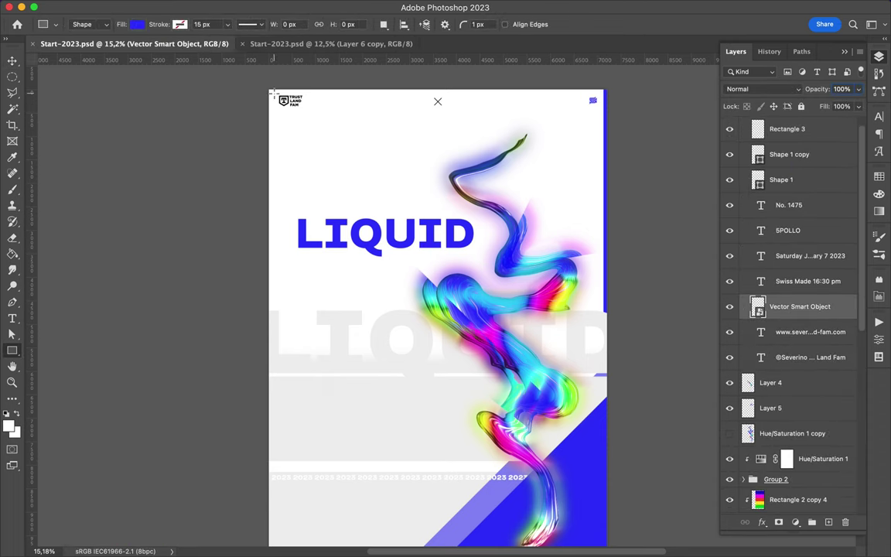
pyautogui.moveTo(271, 92); pyautogui.dragTo(303, 107)
pyautogui.press('v')
pyautogui.scroll(-5, 331, 417)
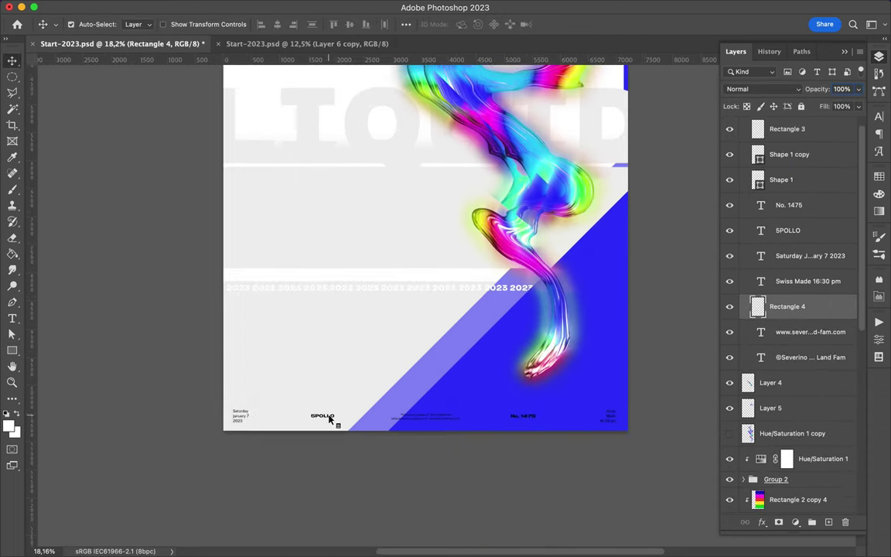
# Step: Fill a footer element with blue from the swatches
pyautogui.click(880, 178)
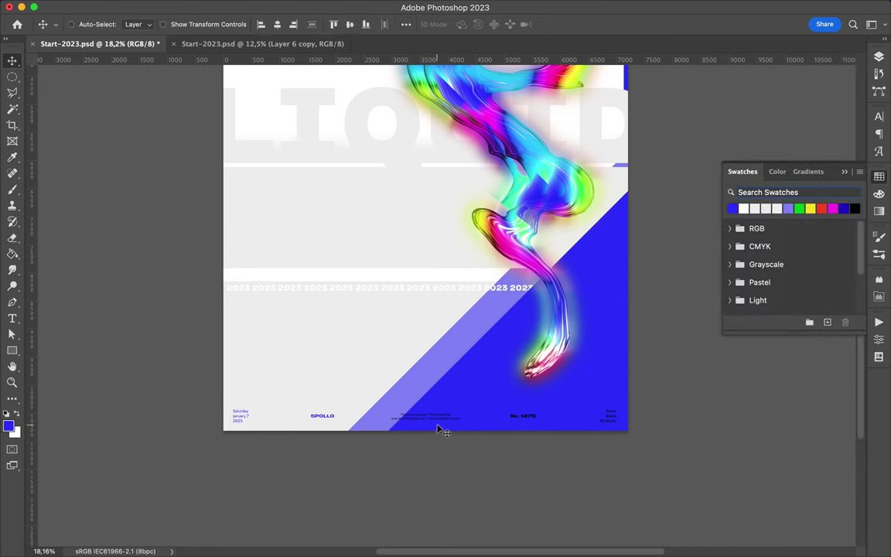
pyautogui.press('x')
pyautogui.hotkey('alt', 'BackSpace')
pyautogui.moveTo(747, 207); pyautogui.dragTo(439, 422)
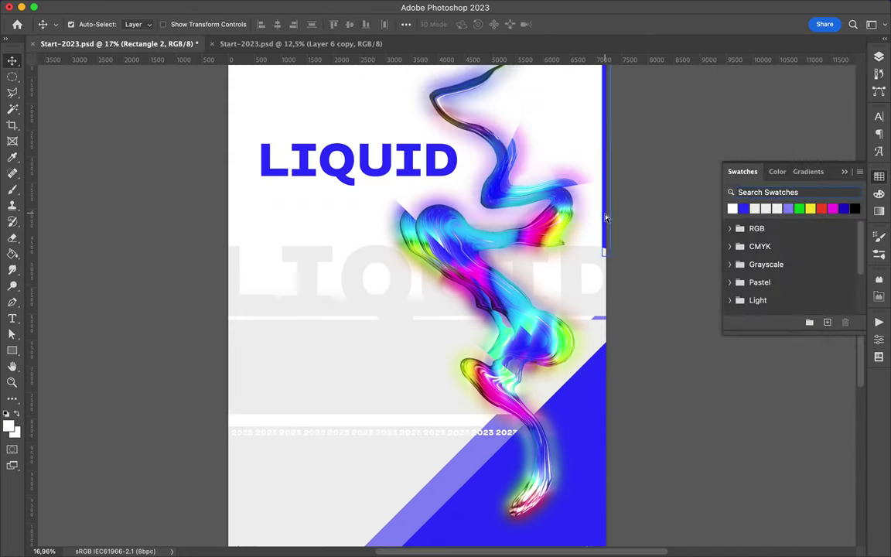
# Step: Stretch the right-edge blue strip further down and fit the poster in view
pyautogui.hotkey('ctrl', 't')
pyautogui.moveTo(597, 255); pyautogui.dragTo(595, 303)
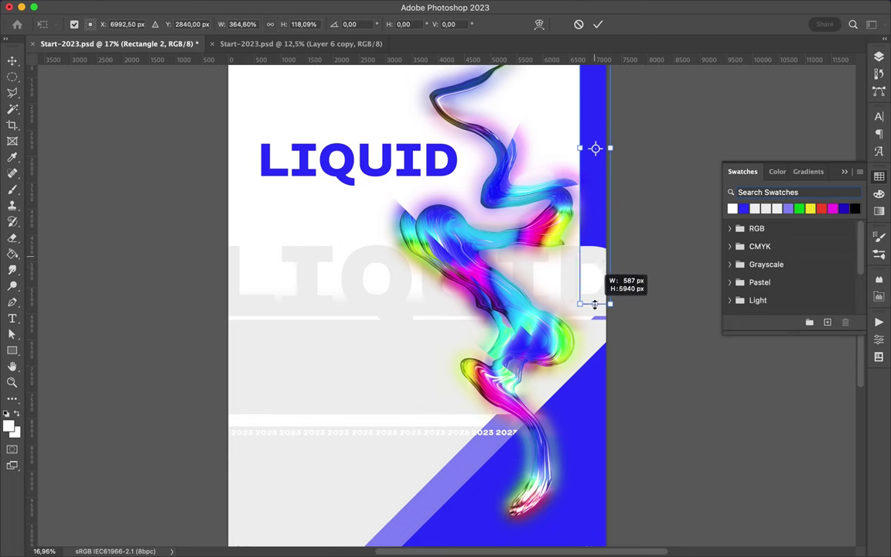
pyautogui.press('Return')
pyautogui.hotkey('ctrl', '0')
pyautogui.press('m')
pyautogui.press('v')
# Step: Duplicate the LIQUID headline lower on the poster
pyautogui.keyDown('ctrl'); pyautogui.click(491, 225); pyautogui.keyUp('ctrl')
pyautogui.hotkey('ctrl', '-')
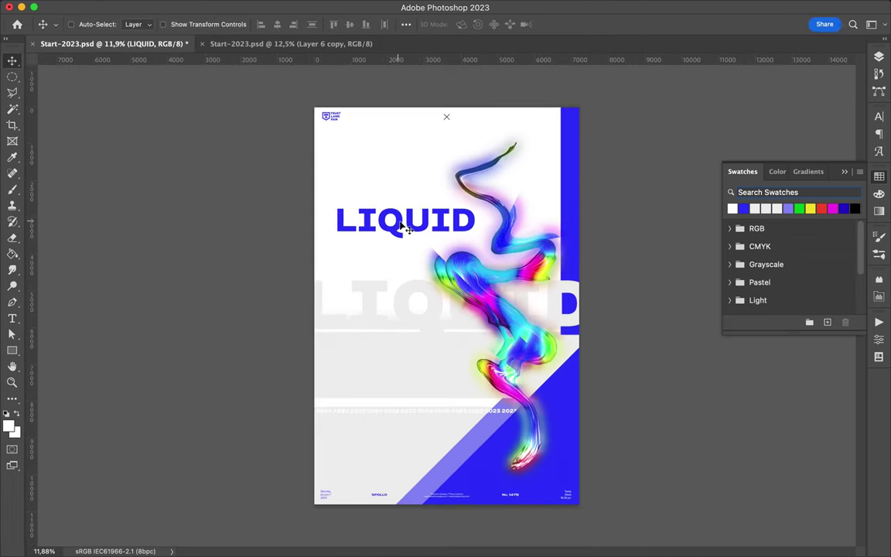
pyautogui.moveTo(407, 226)
pyautogui.mouseDown()
pyautogui.moveTo(408, 453)
pyautogui.moveTo(407, 379)
pyautogui.moveTo(351, 238)
pyautogui.moveTo(350, 354)
pyautogui.mouseUp()
# Step: Retype the duplicated headline as #6 and rotate it 90°
pyautogui.doubleClick(408, 450)
pyautogui.write('#6')
pyautogui.press('Escape')
pyautogui.hotkey('ctrl', 't')
pyautogui.press('Return')
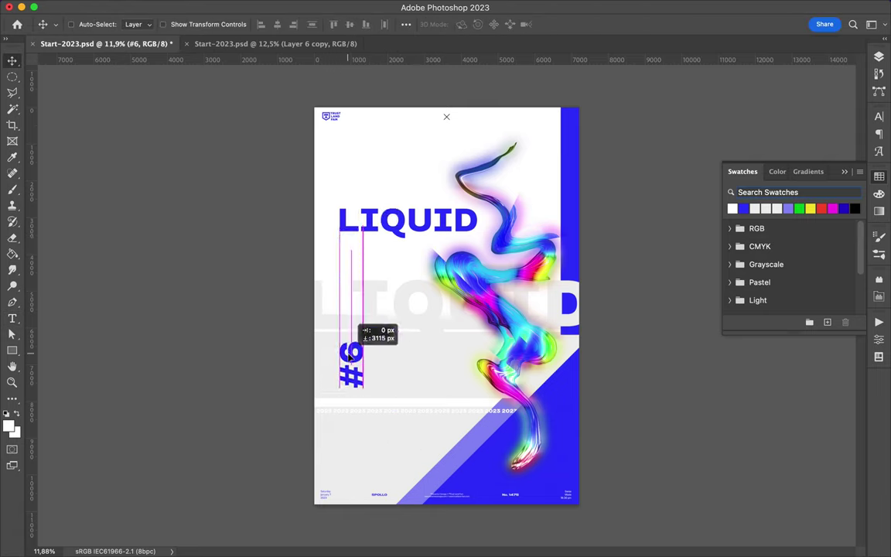
# Step: Edit the diagonal triangle shapes' paths with the Add Anchor Point tool
pyautogui.press('a')
pyautogui.click(429, 417)
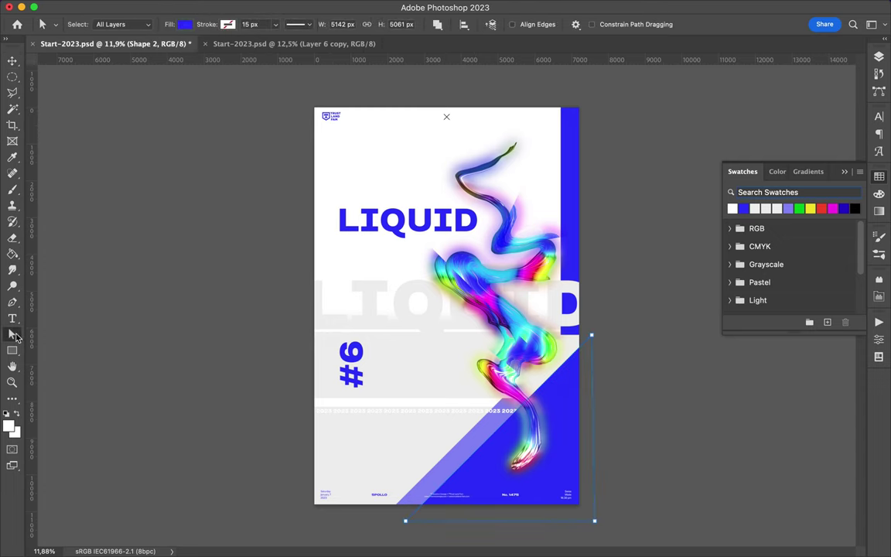
pyautogui.rightClick(11, 301)
pyautogui.click(79, 336)
pyautogui.press('p')
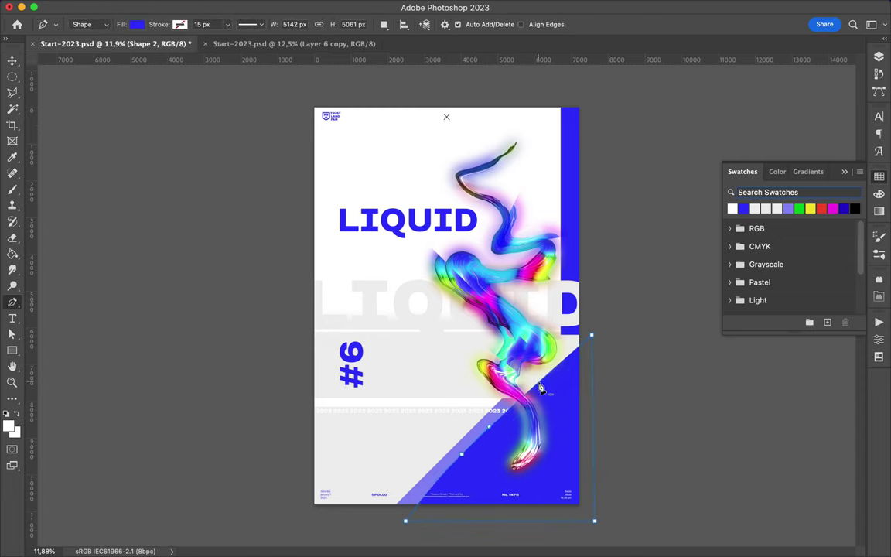
pyautogui.press('v')
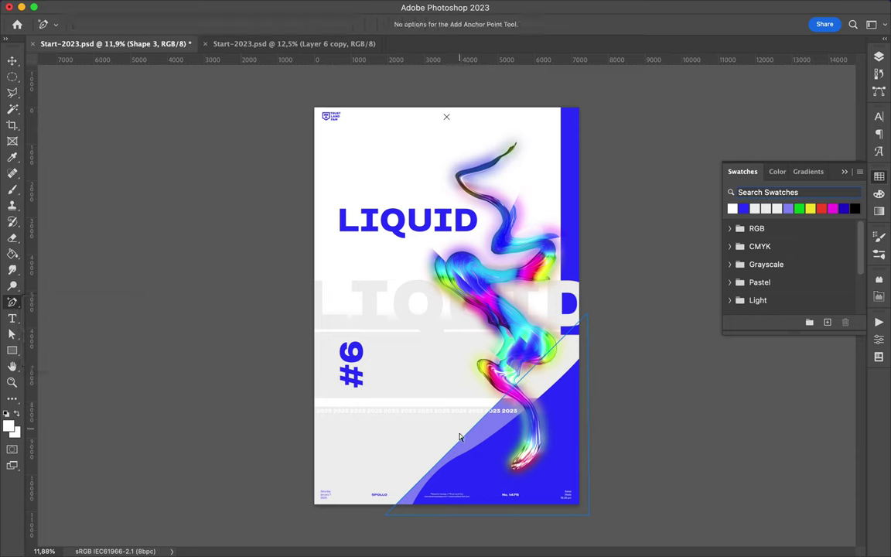
pyautogui.press('a')
pyautogui.click(538, 369)
pyautogui.click(627, 433)
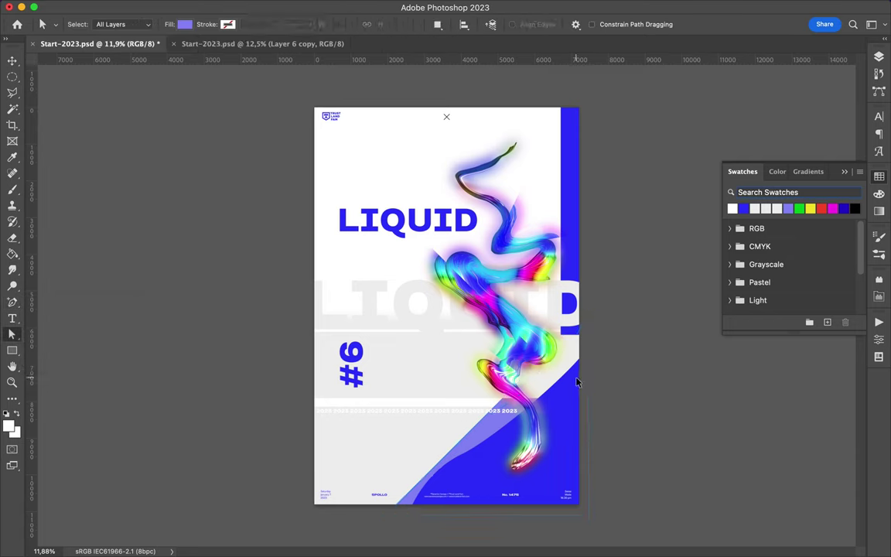
# Step: Select the layer near the top-left logo and bring up the shape tool variants
pyautogui.press('v')
pyautogui.click(331, 118)
pyautogui.press('u')
pyautogui.rightClick(11, 350)
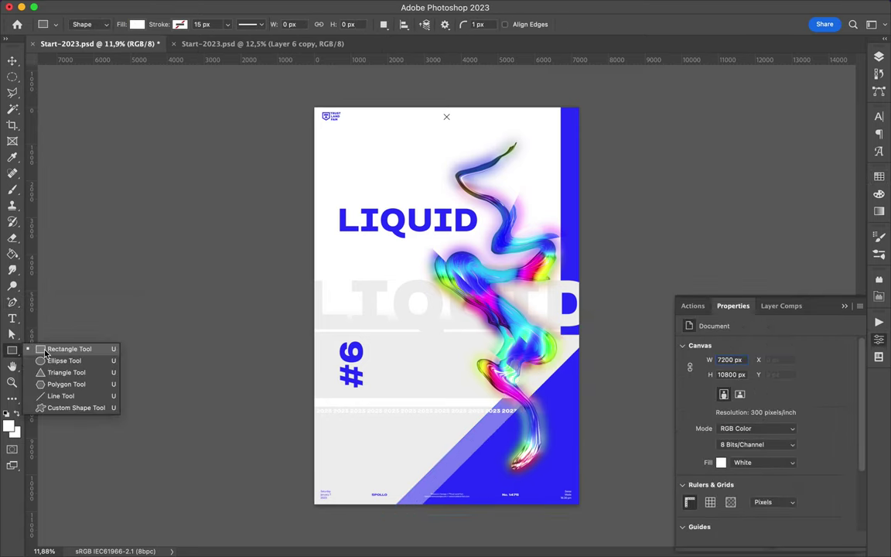
# Step: Draw a grey circle at the poster's top-left and show all layers
pyautogui.click(62, 361)
pyautogui.moveTo(284, 67); pyautogui.dragTo(382, 175)
pyautogui.press('v')
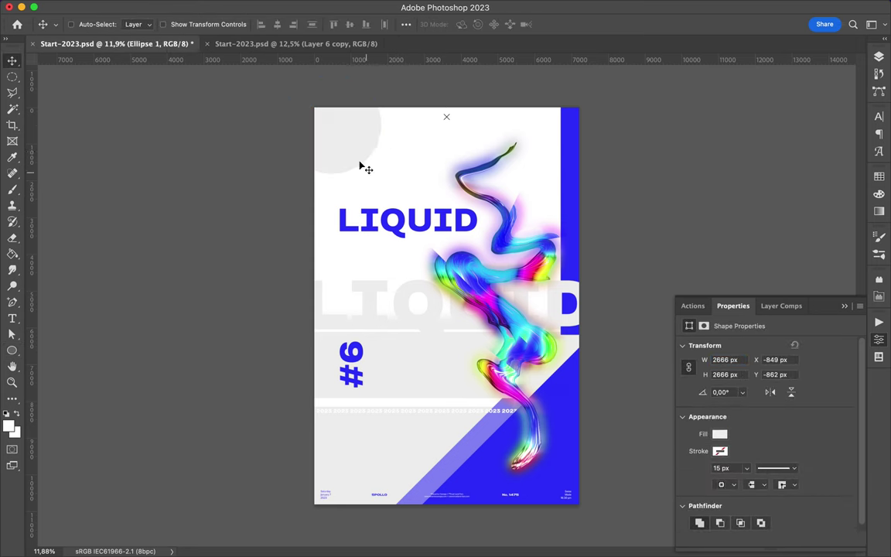
pyautogui.click(879, 57)
pyautogui.click(861, 71)
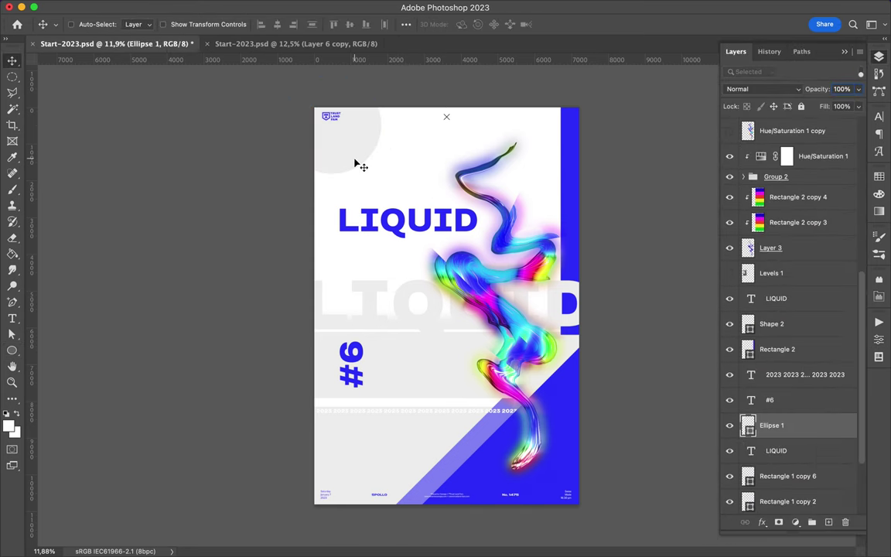
pyautogui.scroll(2, 445, 85)
# Step: Move the logo shape into the top-left corner
pyautogui.press('u')
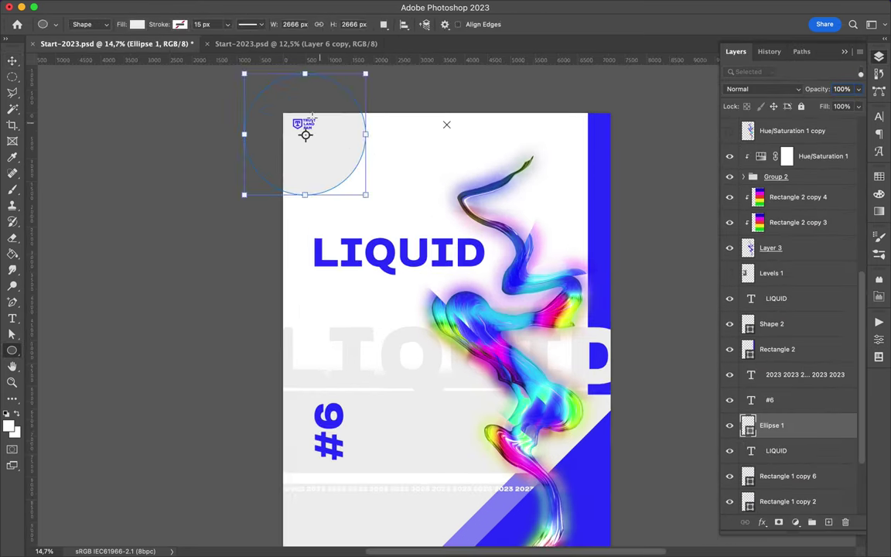
pyautogui.click(302, 124)
pyautogui.click(137, 24)
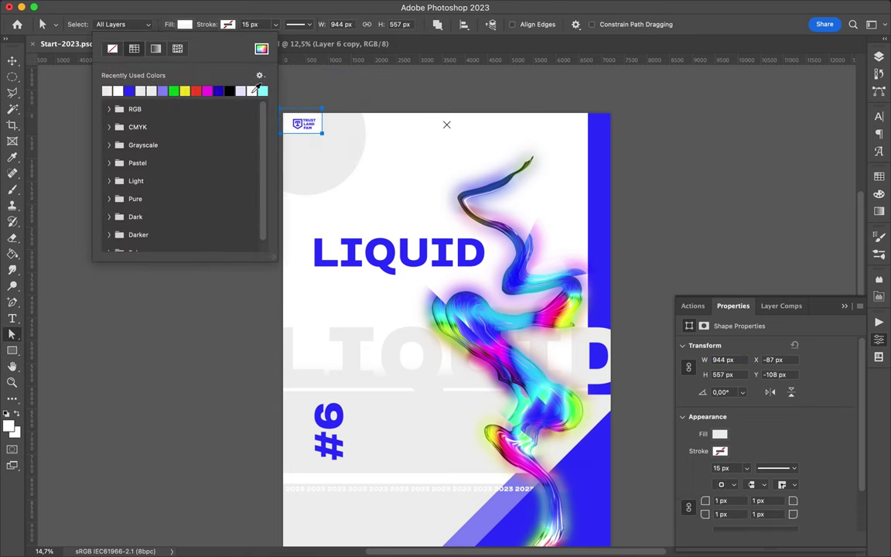
pyautogui.press('v')
pyautogui.hotkey('ctrl', '+')
pyautogui.moveTo(206, 147)
pyautogui.mouseDown()
pyautogui.moveTo(174, 164)
pyautogui.moveTo(195, 175)
pyautogui.mouseUp()
pyautogui.scroll(-2, 370, 231)
pyautogui.scroll(-3, 609, 186)
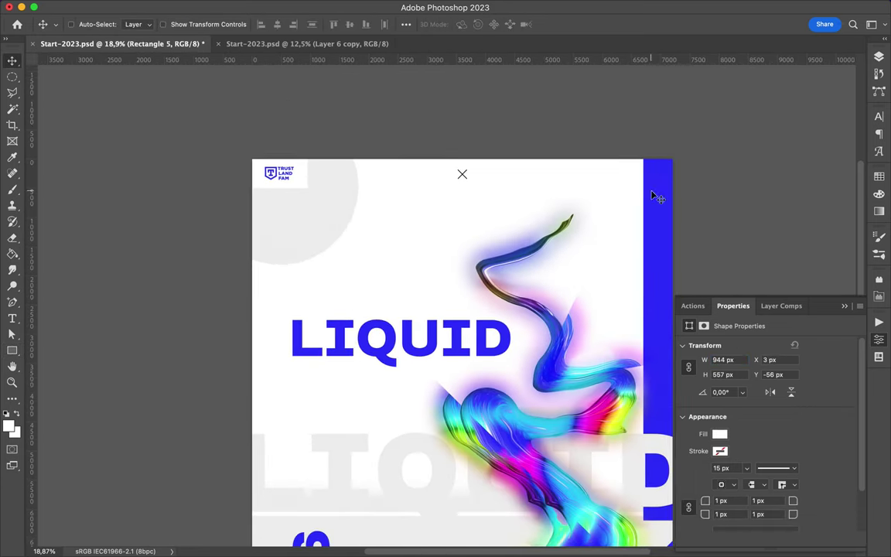
# Step: Draw and remove a small white rectangle, then select the Shape 1 layers
pyautogui.press('F7')
pyautogui.press('u')
pyautogui.moveTo(641, 163); pyautogui.dragTo(675, 195)
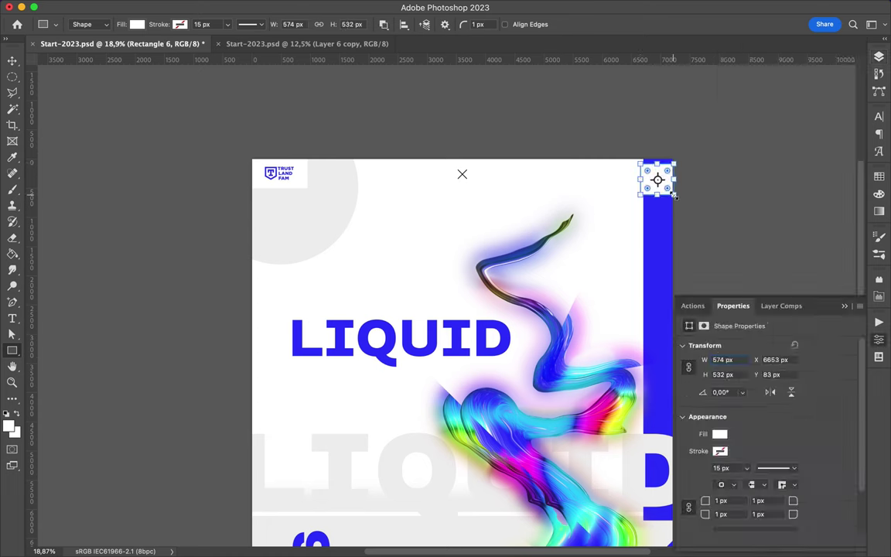
pyautogui.press('v')
pyautogui.keyDown('ctrl'); pyautogui.click(464, 178); pyautogui.keyUp('ctrl')
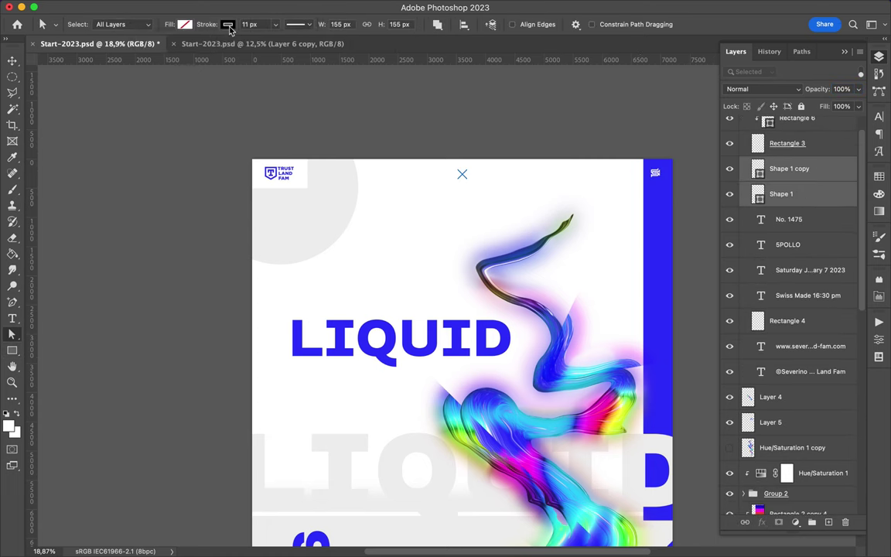
pyautogui.scroll(-2, 469, 318)
# Step: Draw a ring beside the #6 with a 31 px outline
pyautogui.press('u')
pyautogui.moveTo(472, 358)
pyautogui.mouseDown()
pyautogui.moveTo(493, 379)
pyautogui.moveTo(459, 406)
pyautogui.mouseUp()
pyautogui.click(203, 24)
pyautogui.write('31')
pyautogui.press('Return')
# Step: Duplicate the ring with a transform copy
pyautogui.press('v')
pyautogui.scroll(2, 520, 358)
pyautogui.hotkey('ctrl', 'alt', 't')
pyautogui.press('Return')
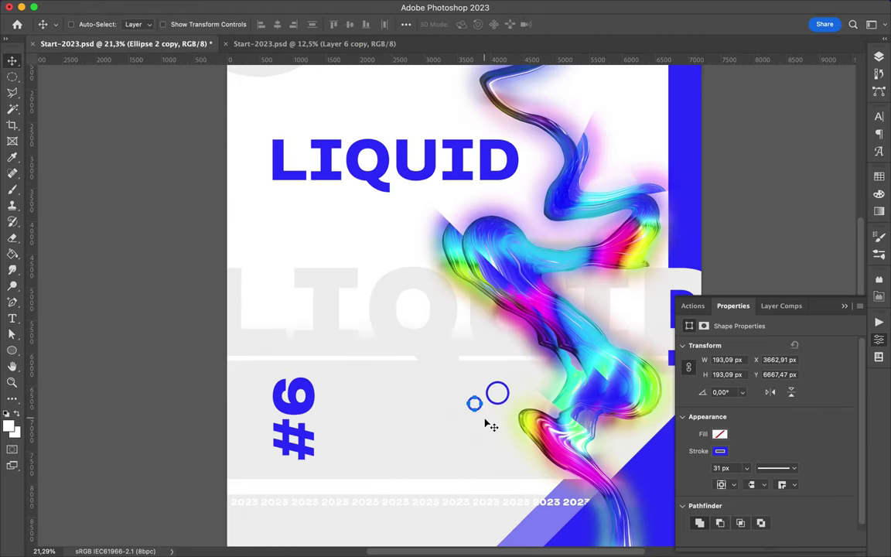
# Step: Scale the new ring copy down to a smaller ring
pyautogui.scroll(3, 503, 398)
pyautogui.moveTo(429, 436)
pyautogui.mouseDown()
pyautogui.moveTo(346, 287)
pyautogui.moveTo(318, 272)
pyautogui.mouseUp()
pyautogui.hotkey('ctrl', 't')
pyautogui.press('Return')
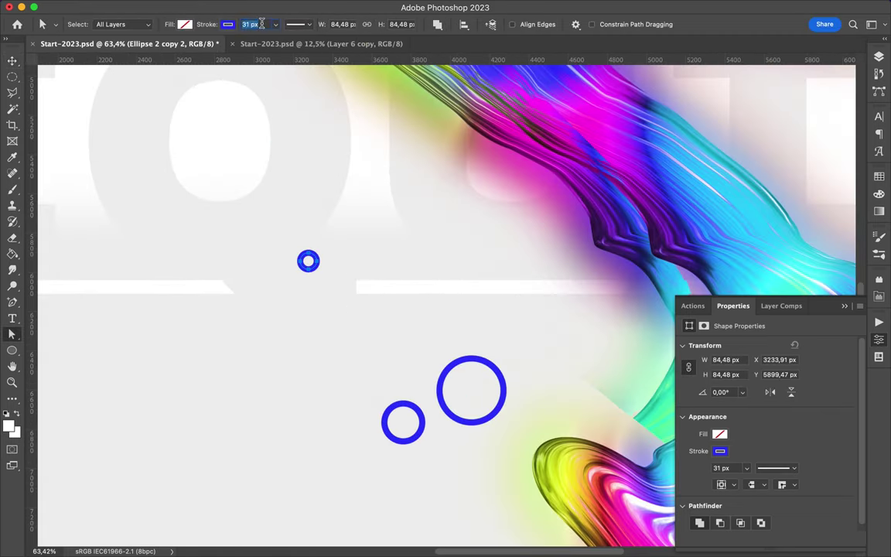
# Step: Draw small solid dots near the rings with blue fill and no stroke
pyautogui.press('u')
pyautogui.scroll(-3, 210, 138)
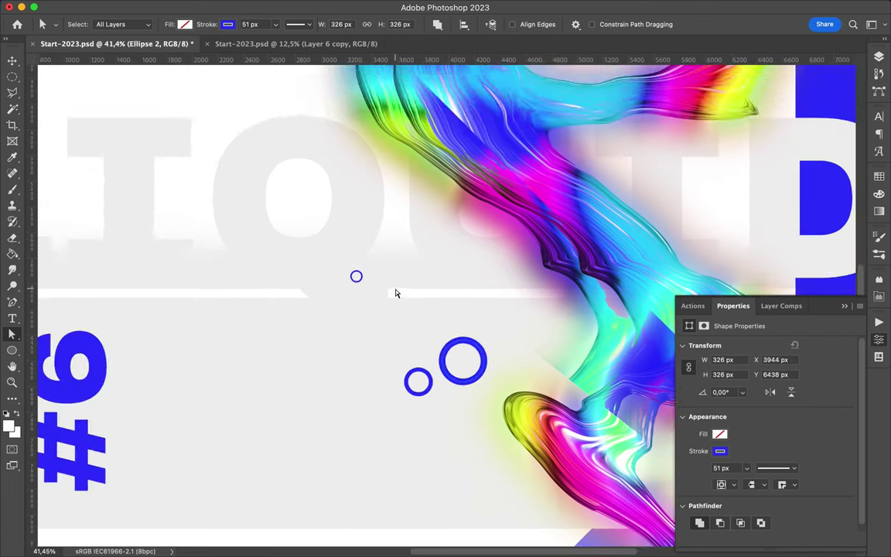
pyautogui.moveTo(387, 337); pyautogui.dragTo(395, 344)
pyautogui.click(137, 24)
pyautogui.click(186, 90)
pyautogui.click(179, 24)
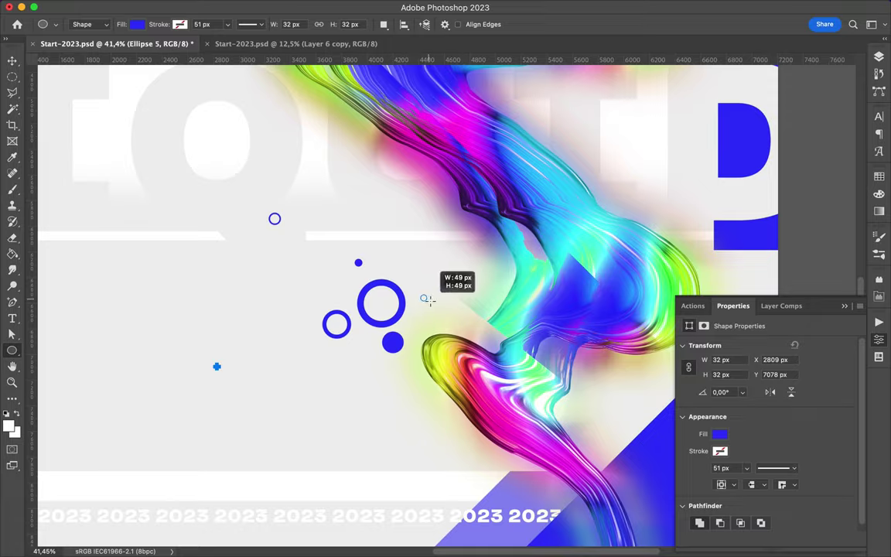
pyautogui.moveTo(428, 300); pyautogui.dragTo(429, 301)
pyautogui.scroll(-3, 429, 301)
pyautogui.press('v')
pyautogui.press('p')
pyautogui.scroll(2, 306, 361)
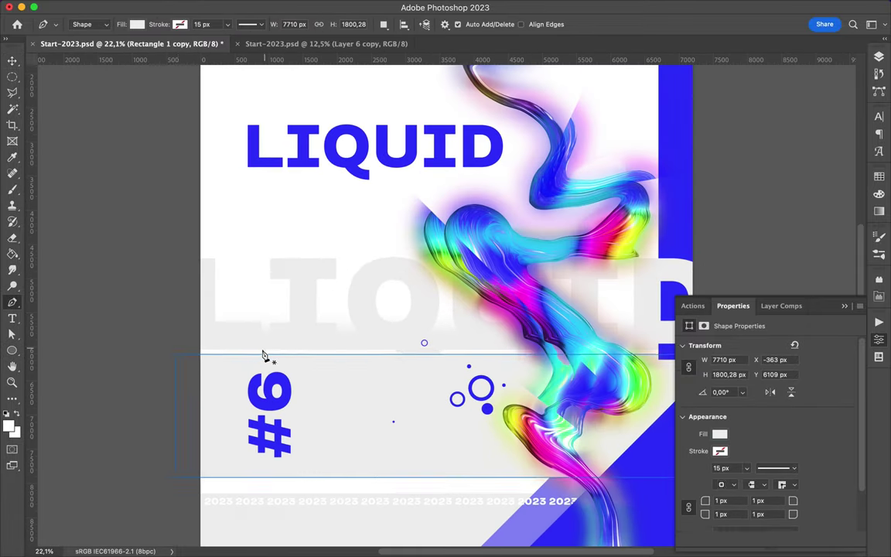
# Step: Draw a white diagonal stripe shape with the Pen tool across the grey band
pyautogui.click(255, 352)
pyautogui.click(169, 438)
pyautogui.click(171, 479)
pyautogui.click(256, 352)
pyautogui.press('v')
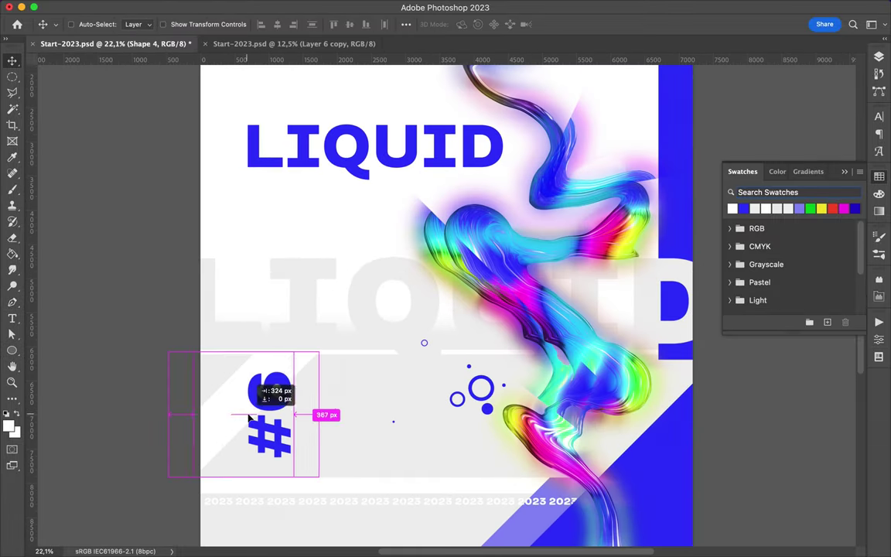
# Step: Add stripe copies further right and fit the whole poster in view
pyautogui.moveTo(260, 357); pyautogui.dragTo(352, 357)
pyautogui.press('a')
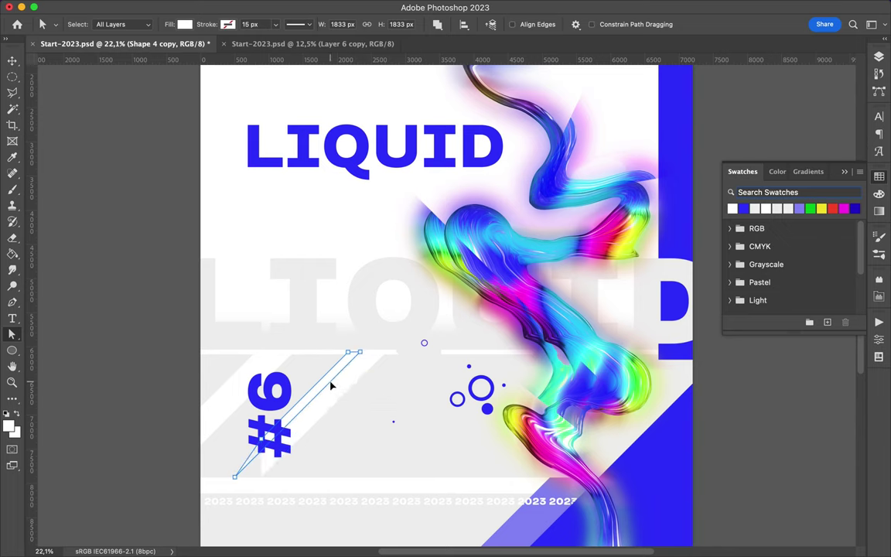
pyautogui.press('v')
pyautogui.moveTo(220, 477)
pyautogui.mouseDown()
pyautogui.moveTo(294, 425)
pyautogui.moveTo(308, 352)
pyautogui.mouseUp()
pyautogui.scroll(-2, 339, 385)
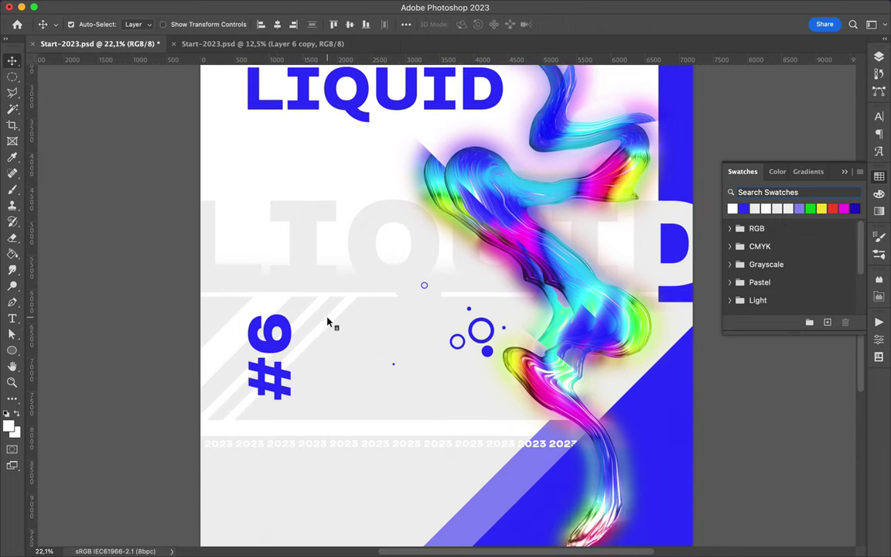
pyautogui.press('super+0')
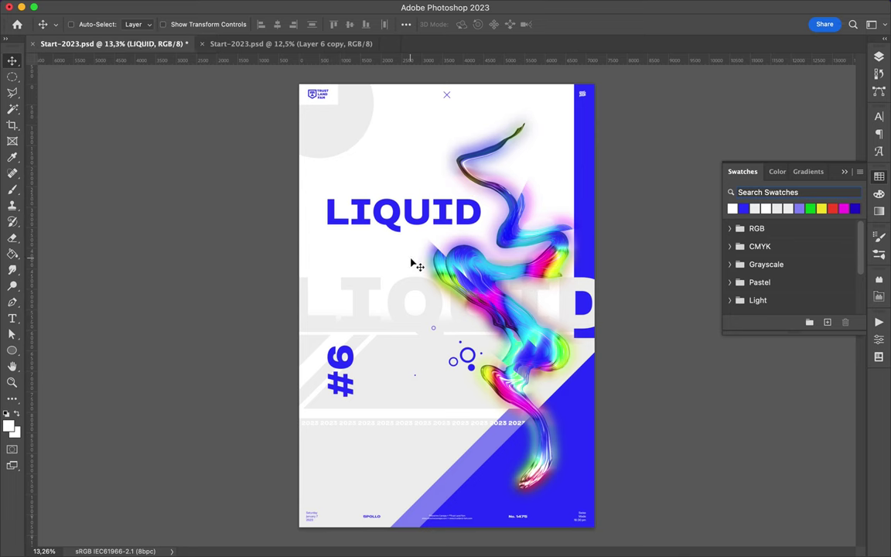
# Step: Create a new layer and set a soft brush size of 252 px
pyautogui.press('b')
pyautogui.press('F7')
pyautogui.press('super+alt+shift+n')
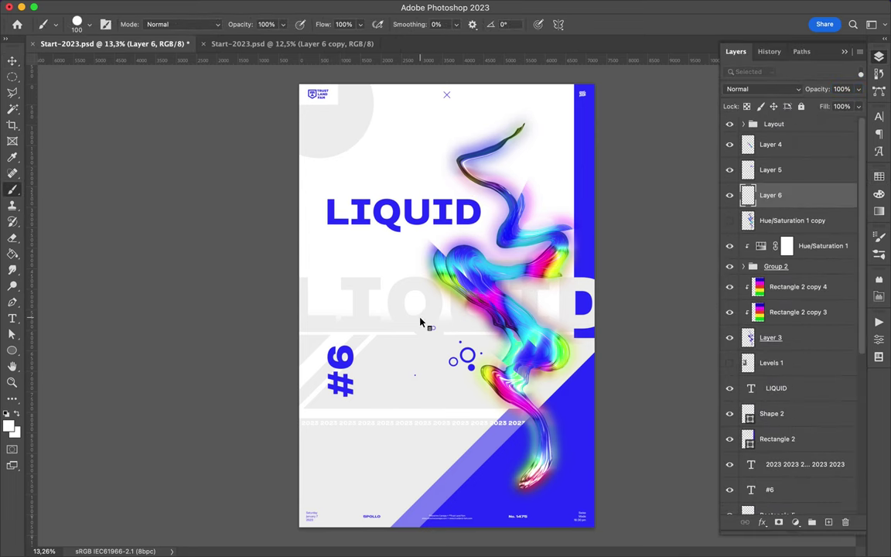
pyautogui.rightClick(422, 322)
pyautogui.moveTo(532, 208); pyautogui.dragTo(547, 214)
pyautogui.press('Return')
# Step: Paint a soft blue blob at the lower left, reshape it and shift it left
pyautogui.press('a')
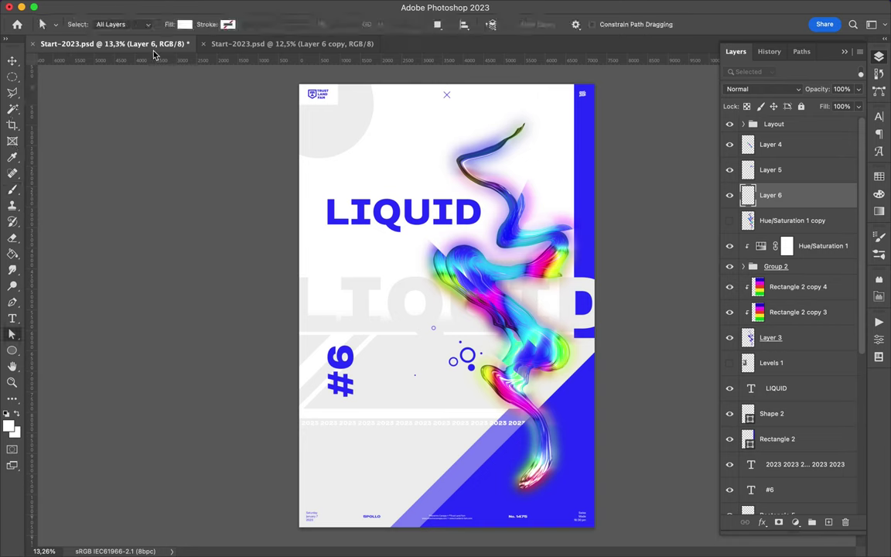
pyautogui.press('F7')
pyautogui.press('b')
pyautogui.click(328, 472)
pyautogui.press('v')
pyautogui.hotkey('ctrl', 't')
pyautogui.press('Return')
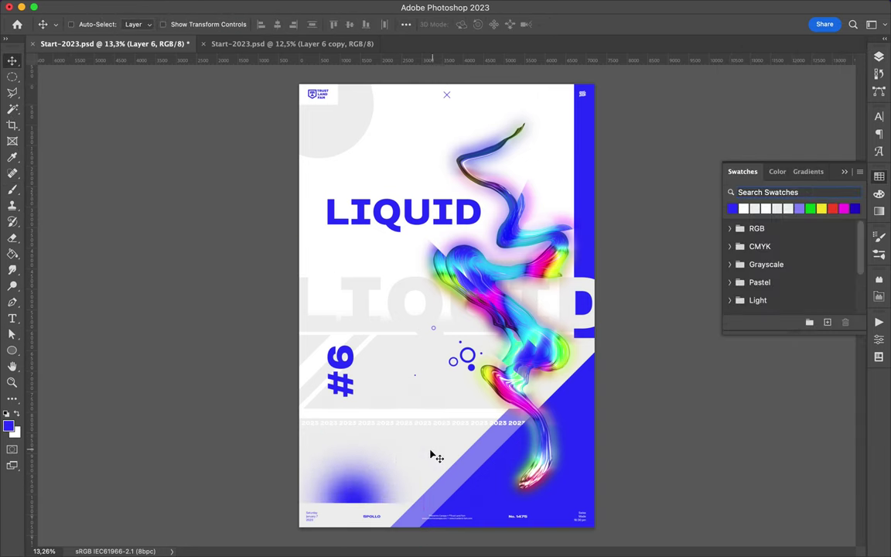
pyautogui.press('m')
pyautogui.press('v')
pyautogui.moveTo(363, 488)
pyautogui.mouseDown()
pyautogui.moveTo(328, 485)
pyautogui.moveTo(460, 483)
pyautogui.mouseUp()
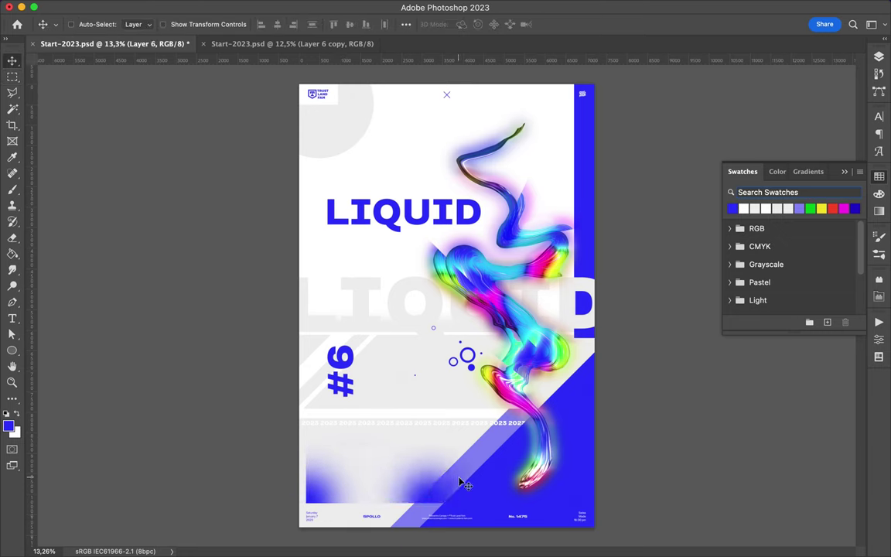
# Step: Place copies of the blue glow behind the logo and above LIQUID
pyautogui.keyDown('alt'); pyautogui.moveTo(324, 495); pyautogui.dragTo(341, 143); pyautogui.keyUp('alt')
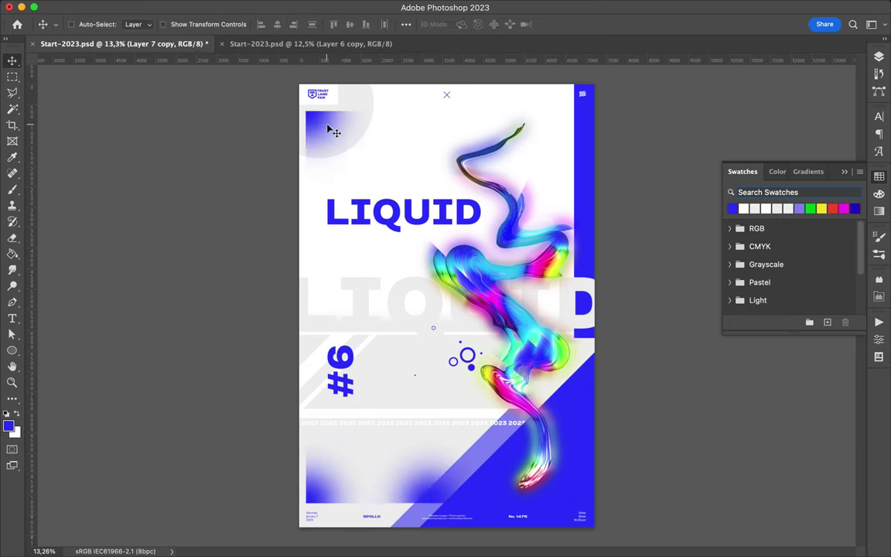
pyautogui.scroll(5, 320, 486)
pyautogui.scroll(5, 320, 486)
pyautogui.hscroll(-3, 249, 378)
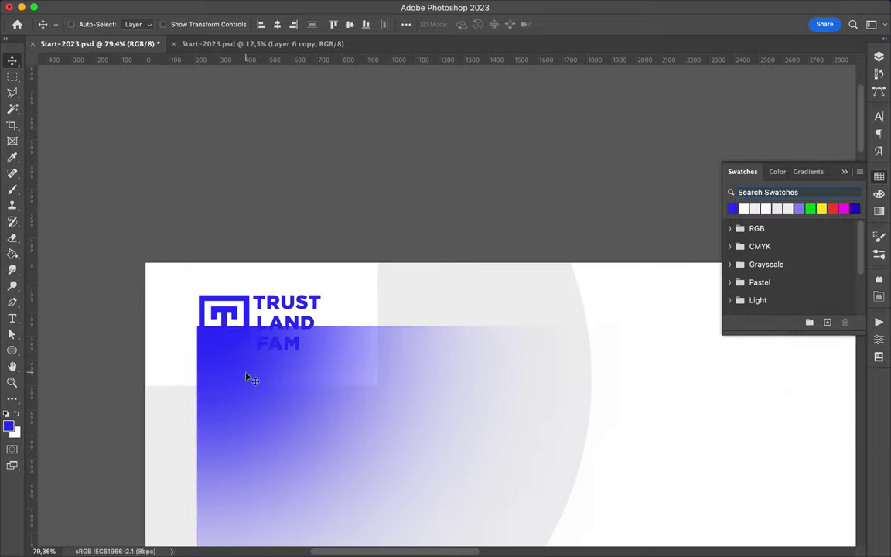
pyautogui.press('super+0')
pyautogui.moveTo(325, 132)
pyautogui.mouseDown()
pyautogui.moveTo(590, 125)
pyautogui.moveTo(483, 135)
pyautogui.moveTo(441, 117)
pyautogui.mouseUp()
# Step: Confirm the diamond-shaped glow copy at top centre and nudge the small blue circles into place
pyautogui.hotkey('ctrl', 't')
pyautogui.press('Return')
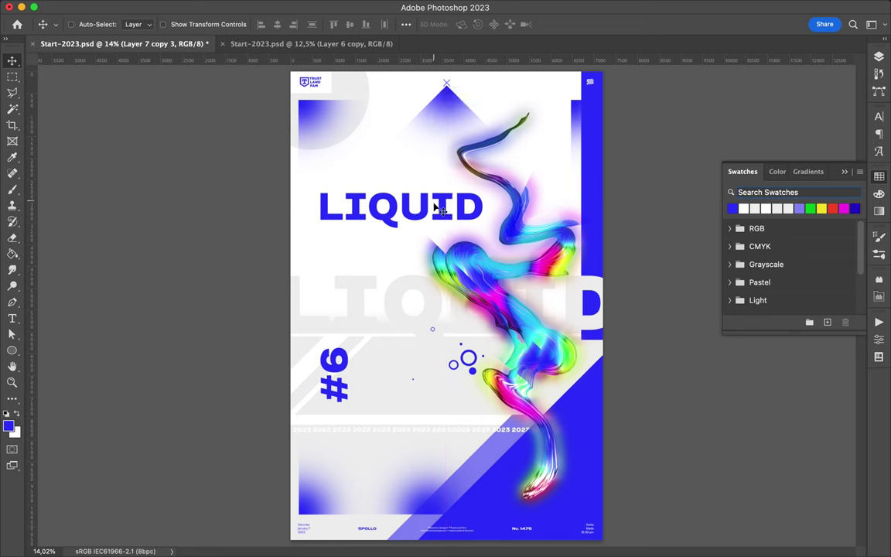
pyautogui.click(406, 24)
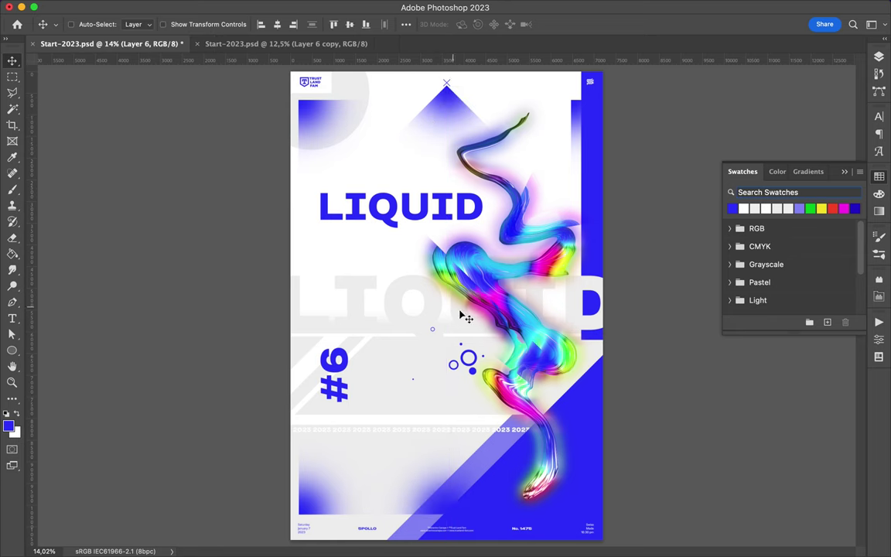
pyautogui.scroll(5, 384, 350)
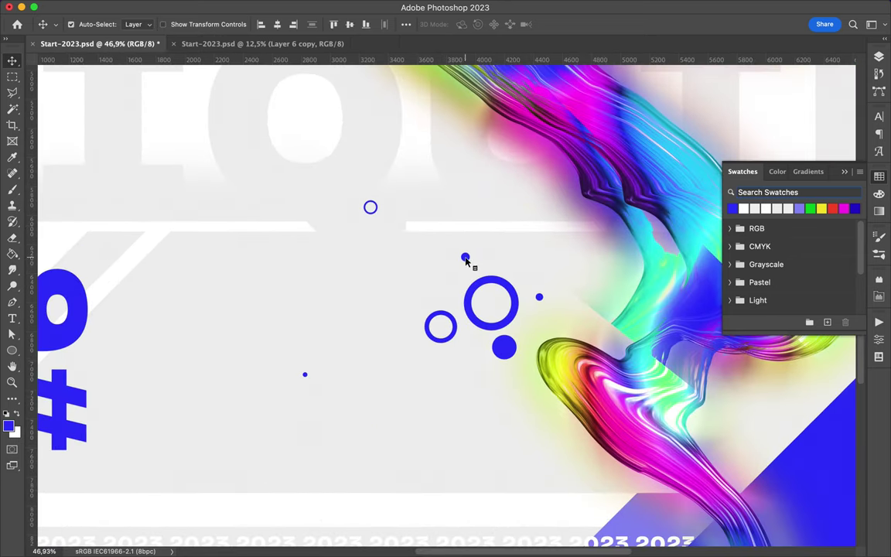
pyautogui.moveTo(507, 352); pyautogui.dragTo(489, 302)
pyautogui.scroll(-2, 417, 294)
pyautogui.scroll(-3, 406, 286)
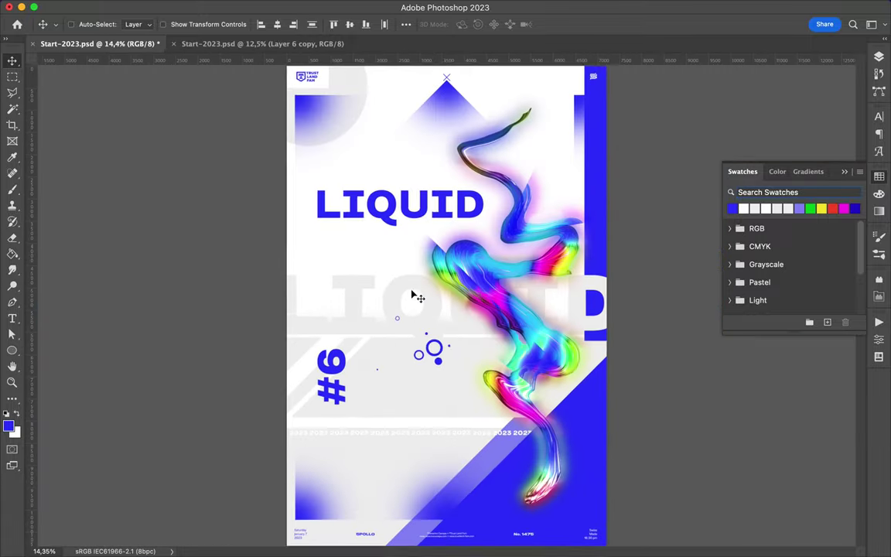
# Step: Narrow the blue strip on the right with Free Transform
pyautogui.hotkey('ctrl', 't')
pyautogui.moveTo(596, 203); pyautogui.dragTo(597, 199)
pyautogui.press('Return')
# Step: Draw a thin diagonal line from lower left up toward the rings with a blue stroke
pyautogui.press('p')
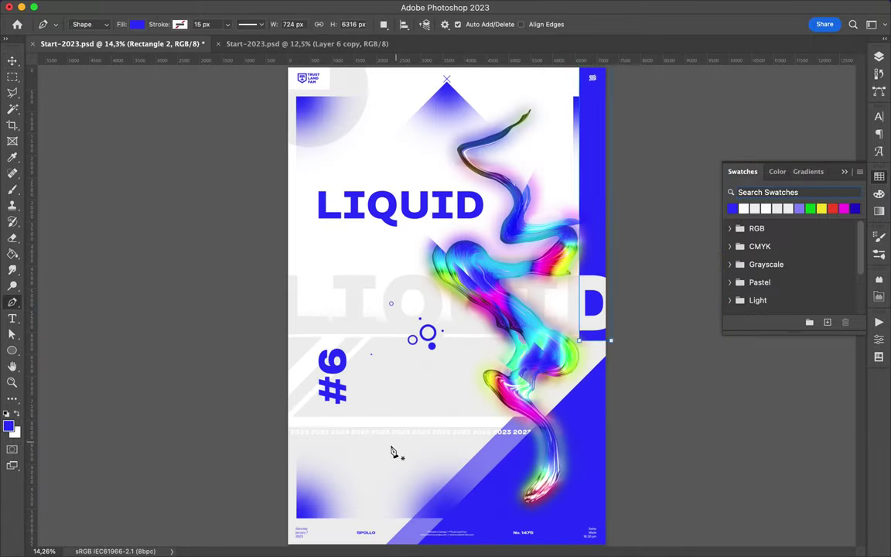
pyautogui.click(360, 462)
pyautogui.click(499, 333)
pyautogui.click(244, 24)
pyautogui.click(146, 87)
# Step: Undo an extra parallel copy of the line and shift part of the liquid ribbon slightly
pyautogui.press('v')
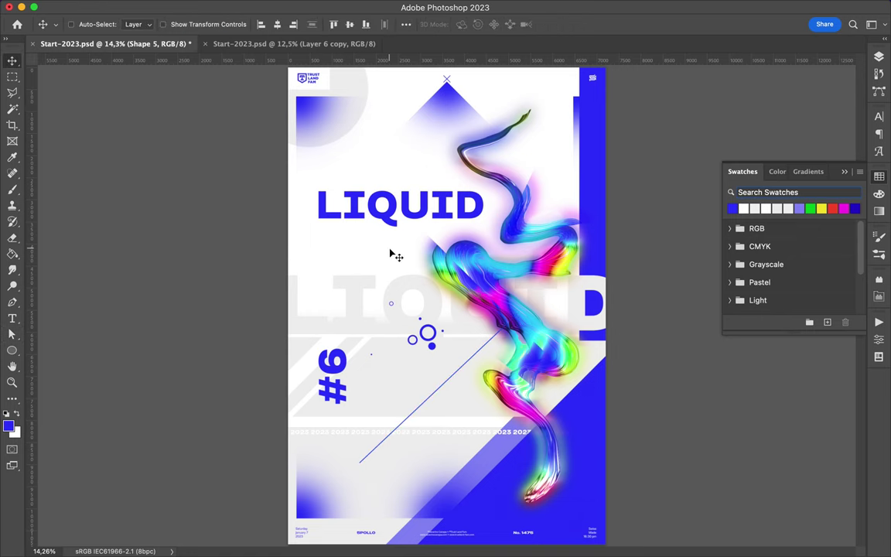
pyautogui.moveTo(442, 412)
pyautogui.mouseDown()
pyautogui.moveTo(430, 410)
pyautogui.moveTo(449, 414)
pyautogui.mouseUp()
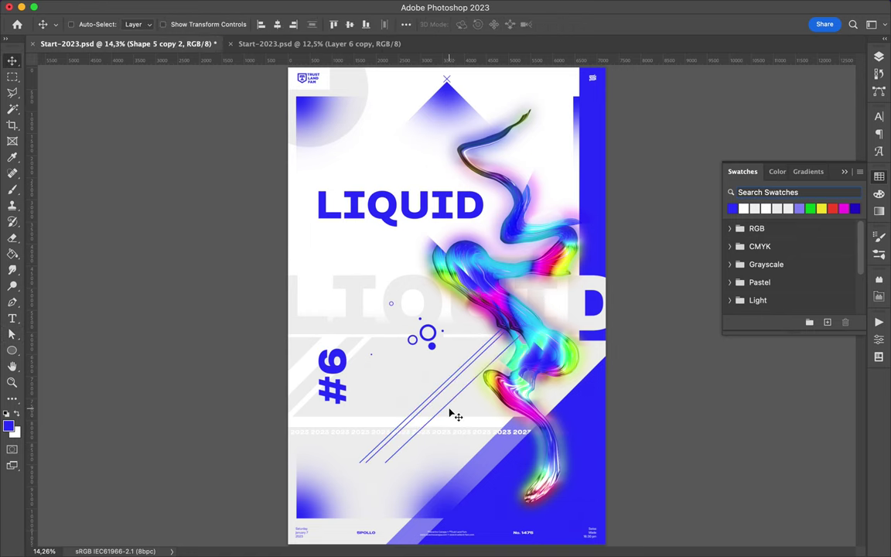
pyautogui.hotkey('ctrl', 'z')
pyautogui.hotkey('ctrl', 'z')
pyautogui.press('a')
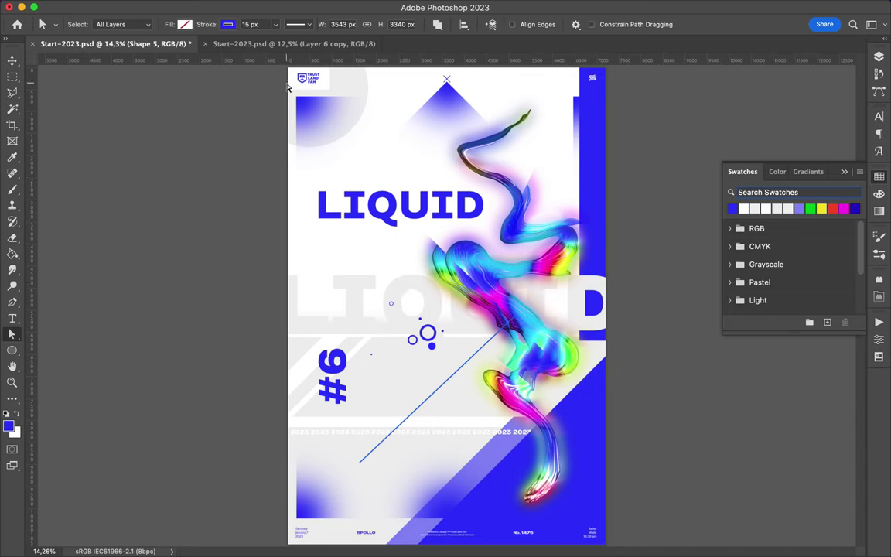
pyautogui.press('v')
pyautogui.moveTo(458, 268); pyautogui.dragTo(447, 271)
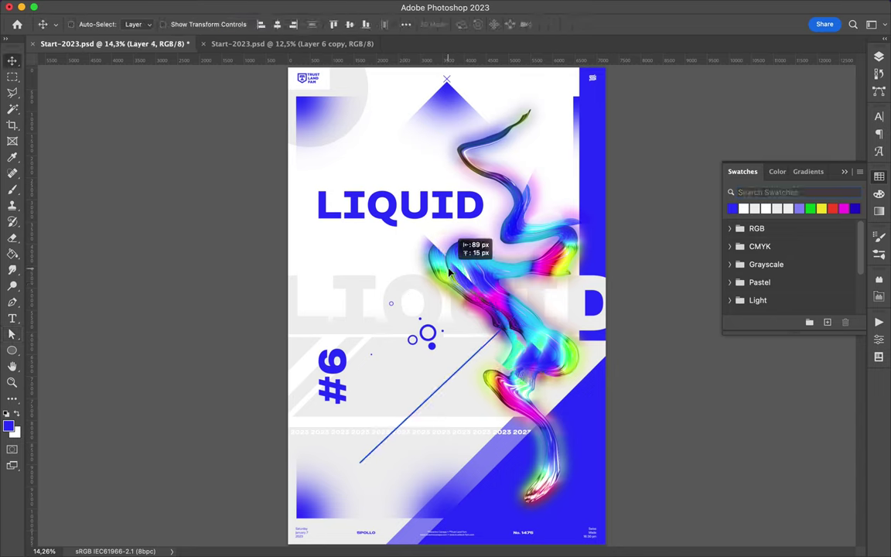
pyautogui.press('m')
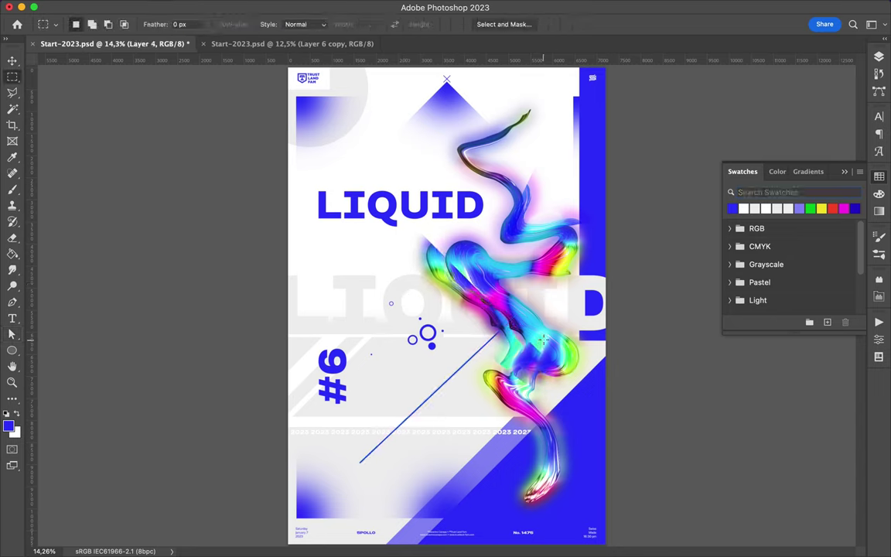
# Step: Hide the recoloured liquid copy, copy a liquid chunk to a new layer and move it lower right
pyautogui.click(879, 57)
pyautogui.scroll(2, 786, 310)
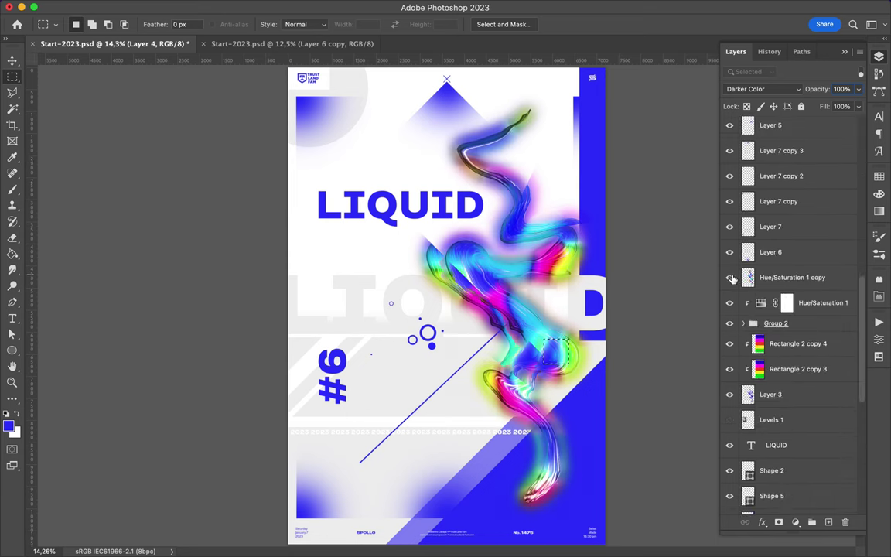
pyautogui.scroll(2, 785, 310)
pyautogui.click(786, 308)
pyautogui.click(729, 307)
pyautogui.hotkey('ctrl', 'j')
pyautogui.press('v')
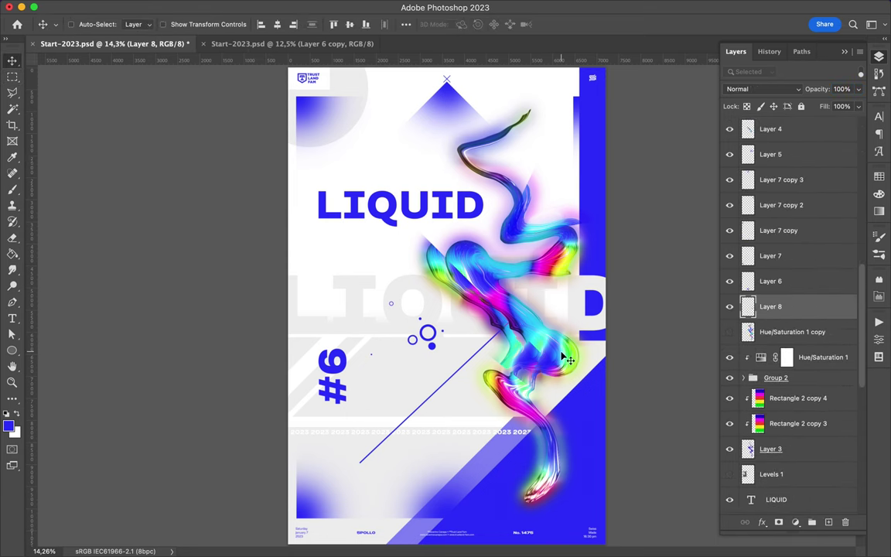
pyautogui.moveTo(555, 349); pyautogui.dragTo(598, 499)
# Step: Copy another rectangular chunk of the liquid onto its own new layer
pyautogui.press('m')
pyautogui.moveTo(481, 353)
pyautogui.mouseDown()
pyautogui.moveTo(528, 402)
pyautogui.moveTo(294, 212)
pyautogui.moveTo(600, 205)
pyautogui.mouseUp()
pyautogui.hotkey('ctrl', 'j')
pyautogui.press('v')
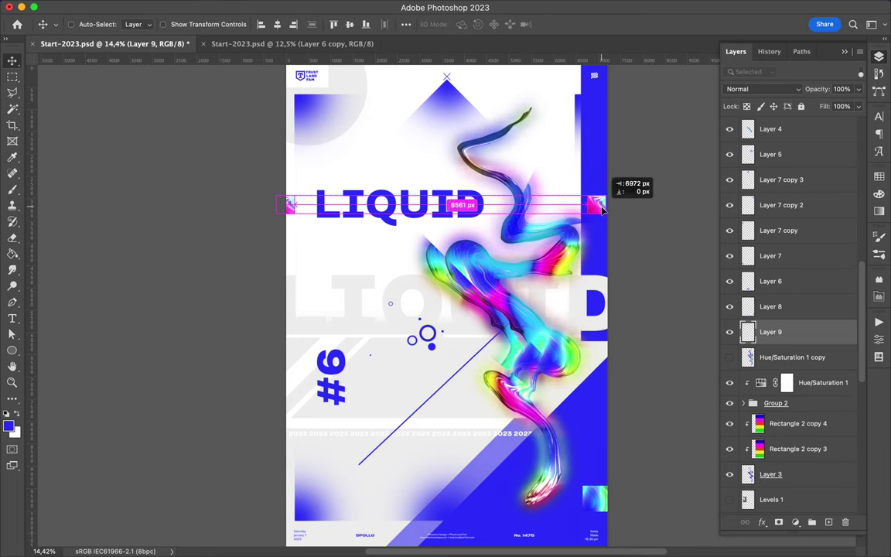
pyautogui.press('ctrl')
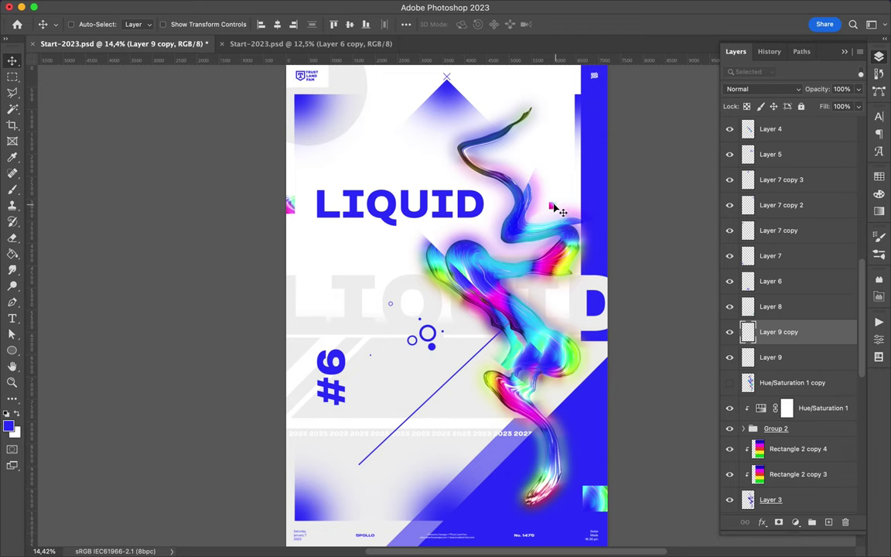
# Step: Cut a circle from the recoloured liquid copy, place it beside the #6, and duplicate it
pyautogui.keyDown('ctrl'); pyautogui.click(481, 348); pyautogui.keyUp('ctrl')
pyautogui.click(730, 383)
pyautogui.click(792, 382)
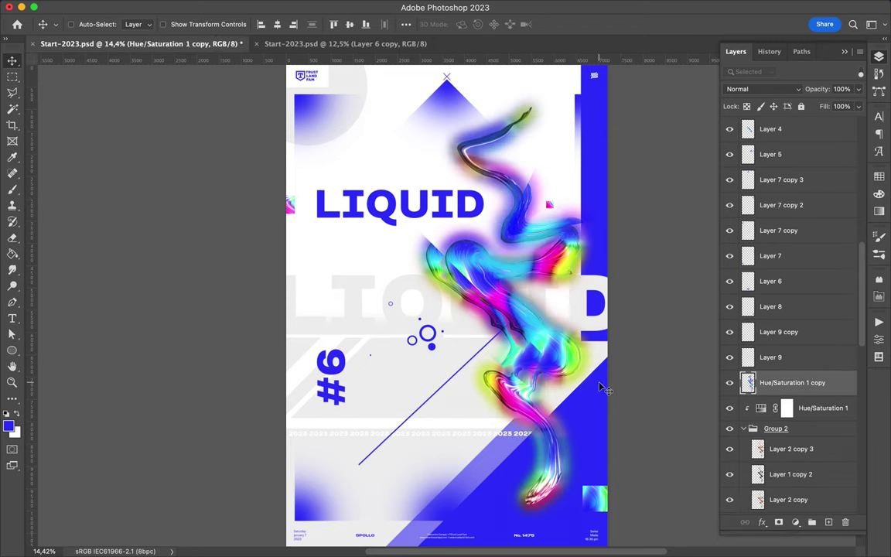
pyautogui.press('m')
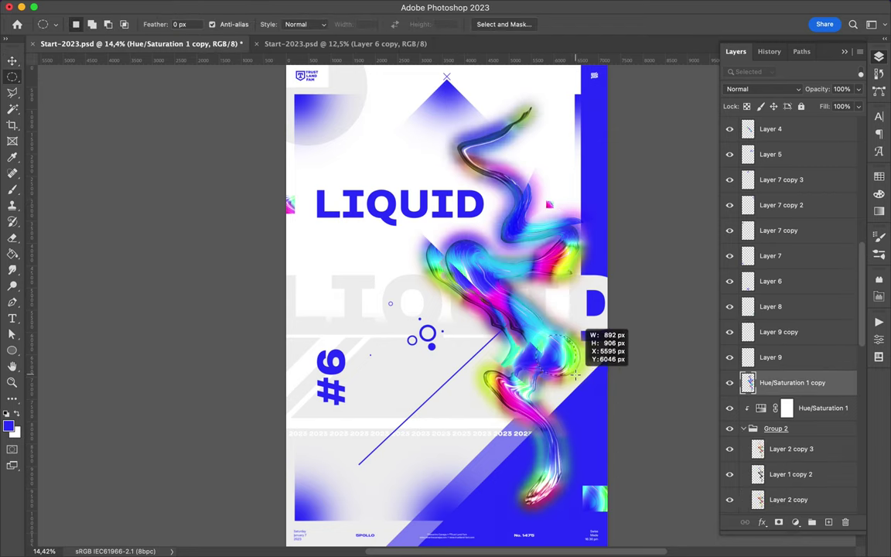
pyautogui.hotkey('ctrl', 'j')
pyautogui.press('v')
pyautogui.moveTo(551, 351)
pyautogui.mouseDown()
pyautogui.moveTo(344, 246)
pyautogui.moveTo(424, 354)
pyautogui.moveTo(422, 373)
pyautogui.mouseUp()
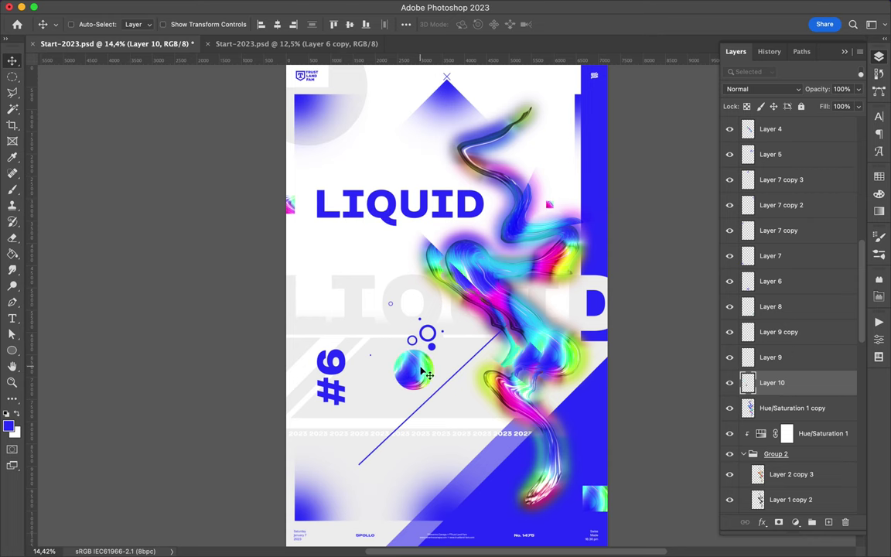
pyautogui.hotkey('ctrl', 'j')
pyautogui.click(257, 6)
# Step: Blur the circle copy 31.7 px in Color Dodge at 57% fill, merge, and reposition the sphere
pyautogui.click(495, 205)
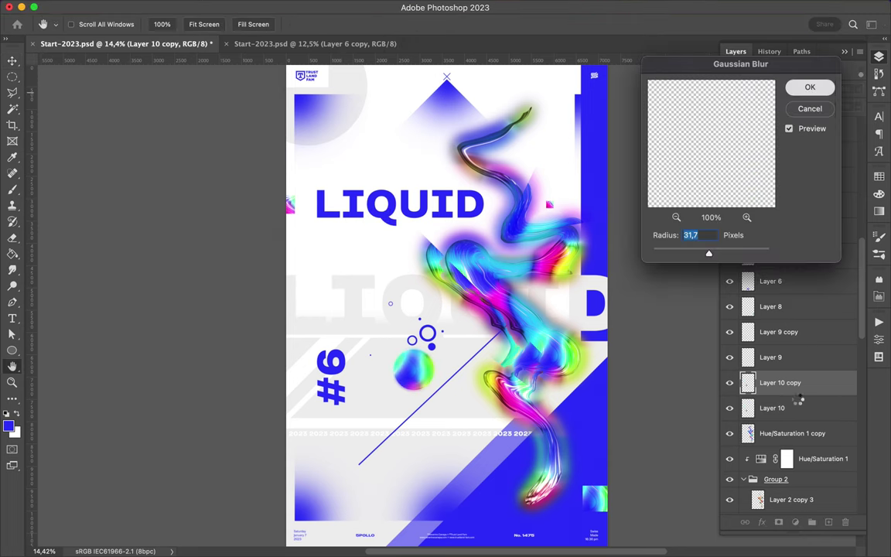
pyautogui.press('Return')
pyautogui.click(762, 89)
pyautogui.click(755, 206)
pyautogui.hotkey('ctrl', 'j')
pyautogui.keyDown('shift'); pyautogui.click(774, 434); pyautogui.keyUp('shift')
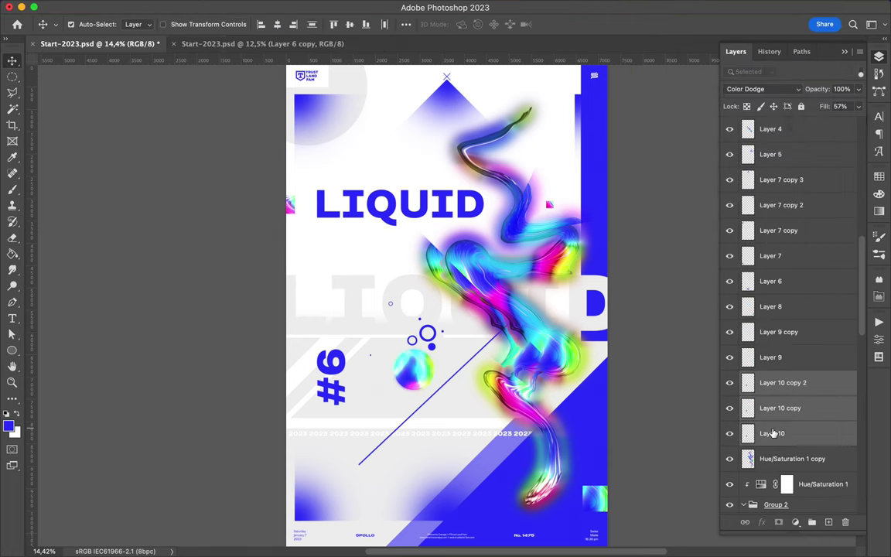
pyautogui.hotkey('ctrl', 'e')
pyautogui.moveTo(420, 401); pyautogui.dragTo(407, 384)
# Step: Duplicate the diagonal blue line and move the copy just right of the original
pyautogui.press('a')
pyautogui.click(443, 401)
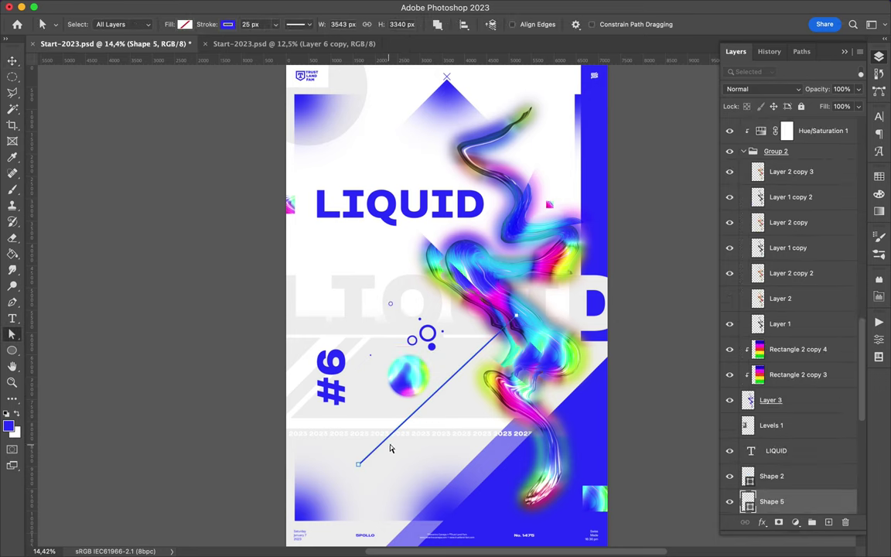
pyautogui.hotkey('ctrl', 'j')
pyautogui.press('v')
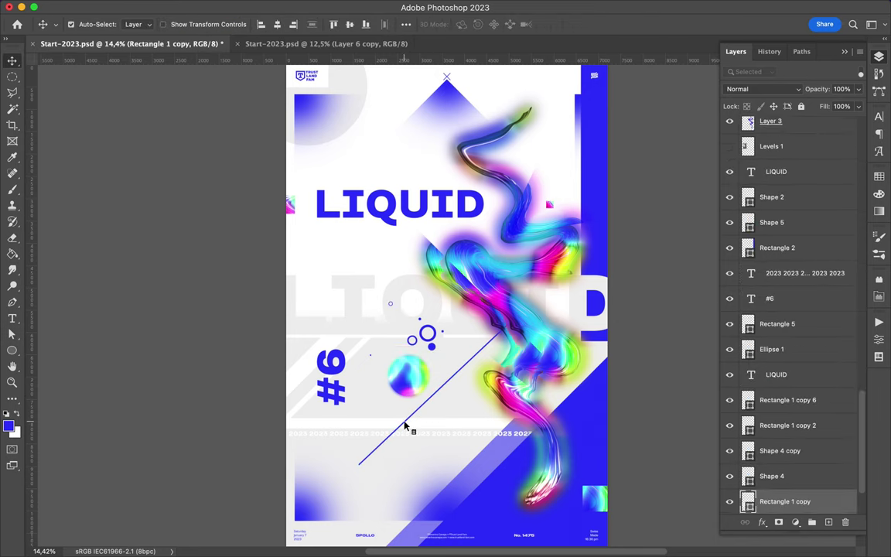
pyautogui.press('a')
pyautogui.moveTo(360, 467); pyautogui.dragTo(377, 469)
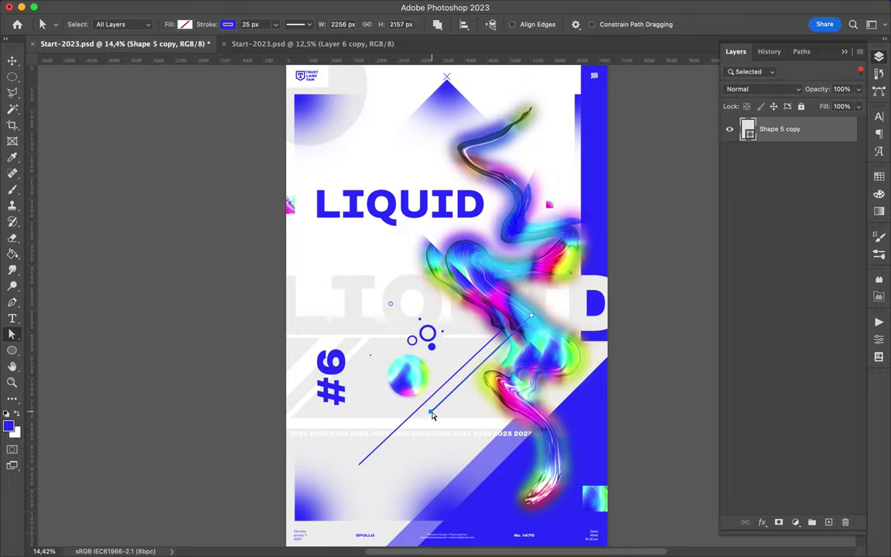
# Step: Position the thicker 75 px blue line copy parallel to the diagonal and draw a vertical line down the left side
pyautogui.scroll(5, 438, 416)
pyautogui.scroll(3, 433, 418)
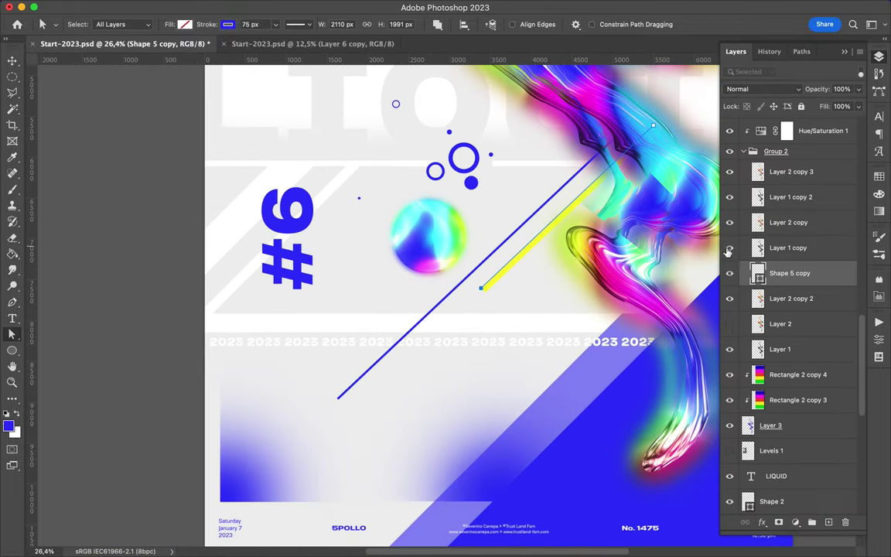
pyautogui.press('v')
pyautogui.moveTo(563, 224)
pyautogui.mouseDown()
pyautogui.moveTo(460, 327)
pyautogui.moveTo(461, 308)
pyautogui.mouseUp()
pyautogui.press('a')
pyautogui.press('v')
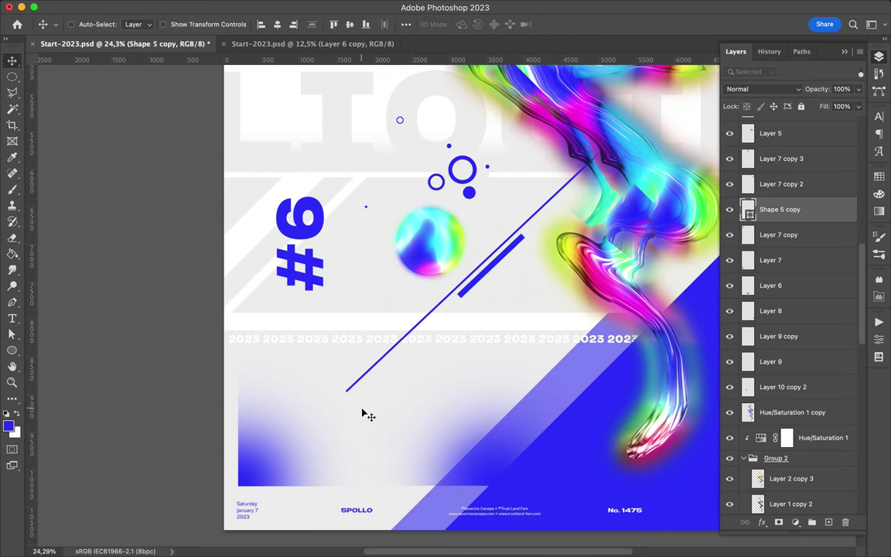
pyautogui.scroll(-2, 422, 370)
pyautogui.scroll(-1, 422, 373)
pyautogui.press('u')
pyautogui.moveTo(316, 164); pyautogui.dragTo(316, 526)
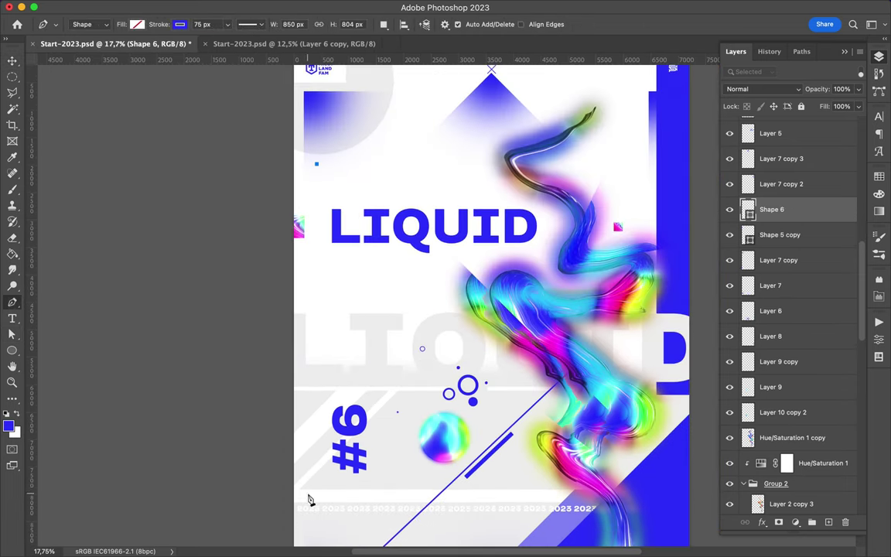
# Step: Draw a V-shaped arrowhead with the Pen tool and set it on the vertical line's bottom end
pyautogui.press('a')
pyautogui.click(297, 24)
pyautogui.scroll(4, 330, 345)
pyautogui.press('p')
pyautogui.click(323, 418)
pyautogui.click(345, 300)
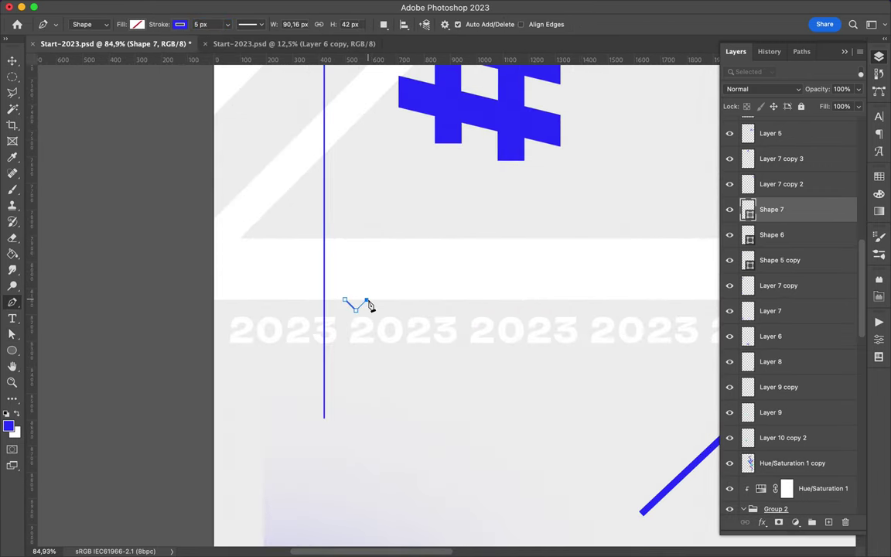
pyautogui.click(368, 300)
pyautogui.press('v')
pyautogui.moveTo(368, 305); pyautogui.dragTo(334, 412)
# Step: Select the vertical line with its arrowhead and move the arrow onto the poster's edge
pyautogui.press('a')
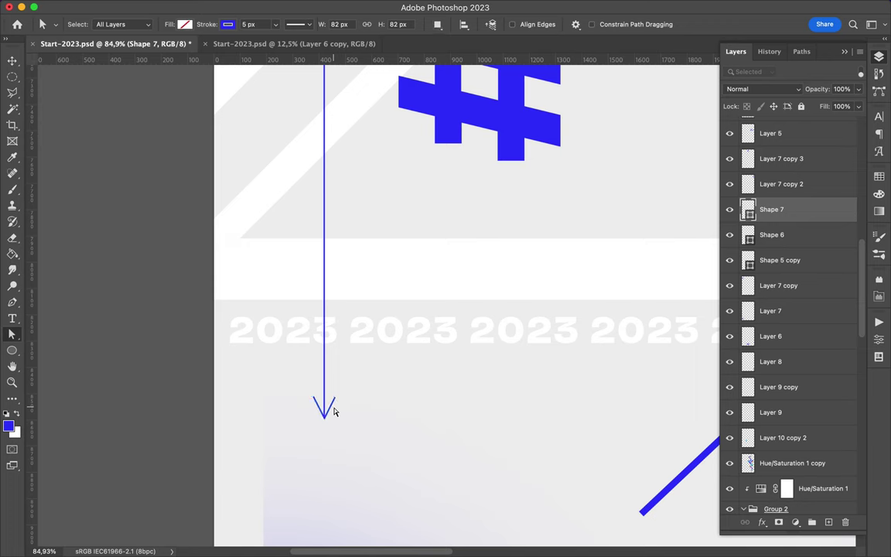
pyautogui.scroll(3, 334, 412)
pyautogui.press('v')
pyautogui.keyDown('shift'); pyautogui.click(772, 234); pyautogui.keyUp('shift')
pyautogui.moveTo(320, 217); pyautogui.dragTo(153, 216)
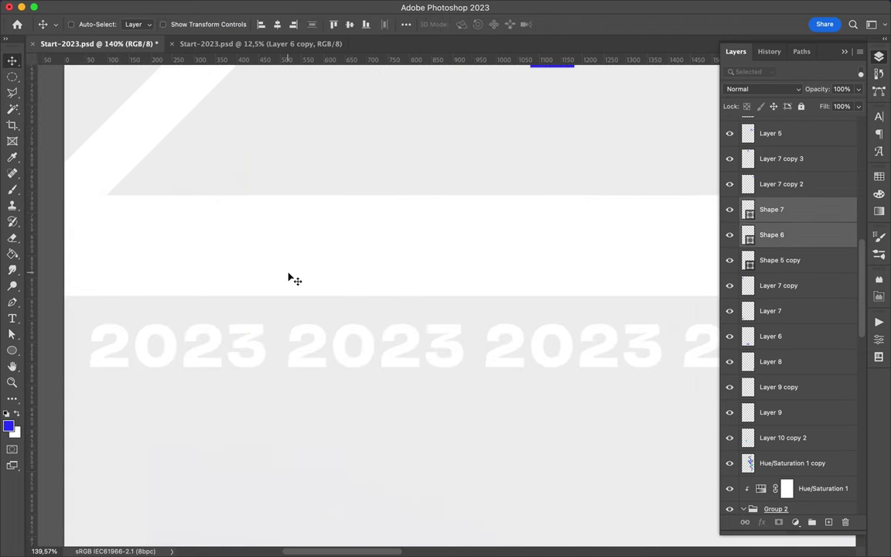
pyautogui.scroll(-5, 289, 278)
pyautogui.moveTo(289, 276); pyautogui.dragTo(412, 177)
pyautogui.scroll(1, 412, 179)
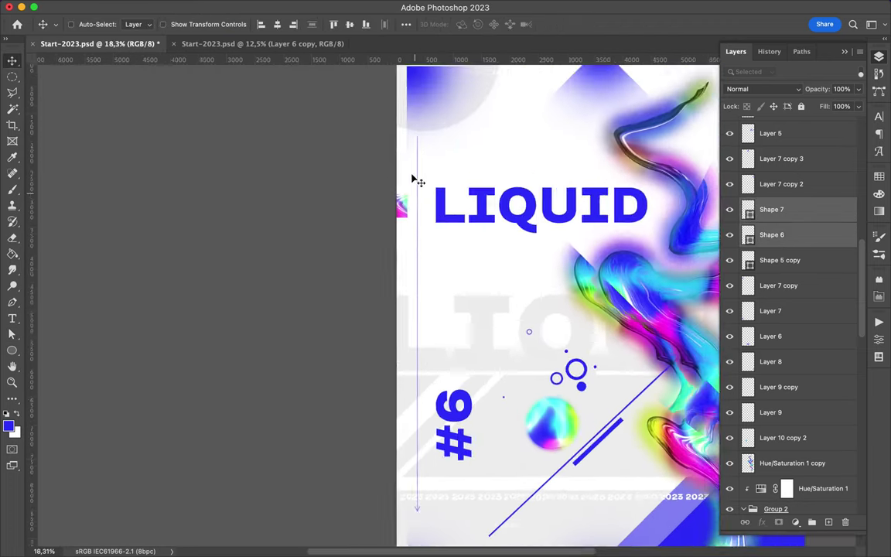
pyautogui.scroll(-1, 413, 179)
pyautogui.moveTo(308, 285)
pyautogui.mouseDown()
pyautogui.moveTo(307, 232)
pyautogui.moveTo(588, 320)
pyautogui.mouseUp()
pyautogui.scroll(-1, 568, 399)
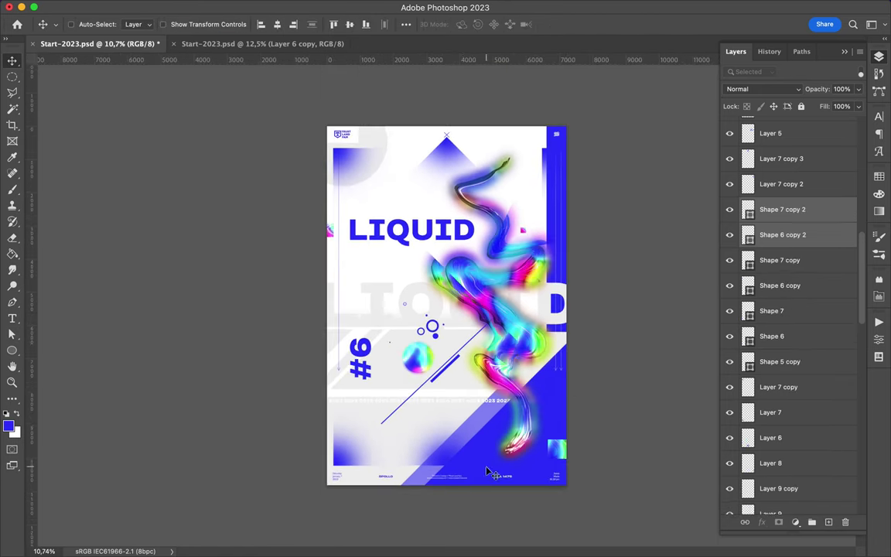
# Step: Draw a thin white rectangle bar near the poster's bottom edge
pyautogui.press('u')
pyautogui.moveTo(470, 465); pyautogui.dragTo(571, 470)
pyautogui.press('a')
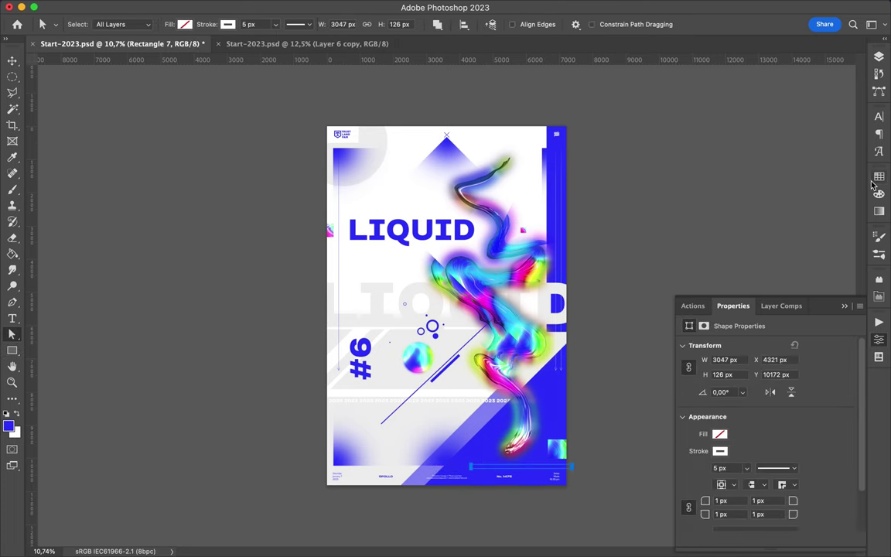
pyautogui.click(877, 178)
pyautogui.press('v')
pyautogui.moveTo(534, 434); pyautogui.dragTo(468, 516)
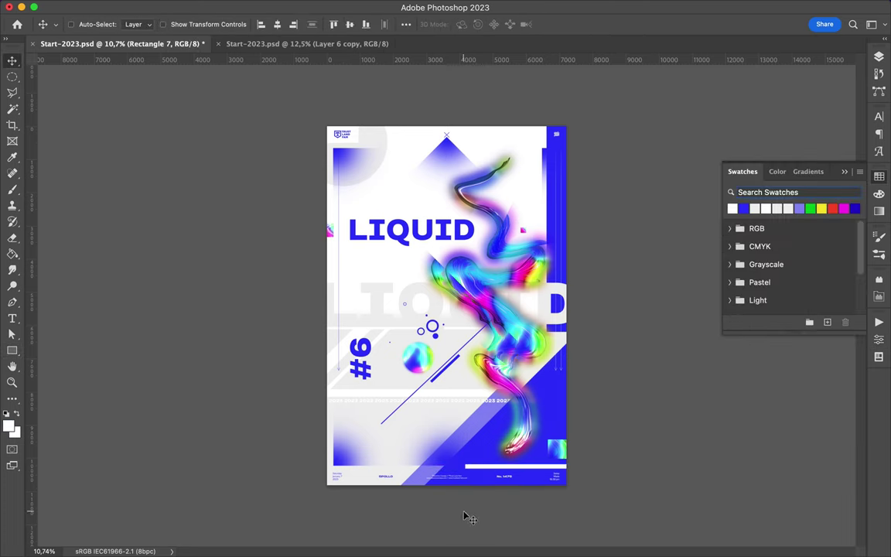
# Step: Place copies of the small Layer 7 element at top centre and the right edge, moved below Layer 3
pyautogui.moveTo(349, 171); pyautogui.dragTo(447, 141)
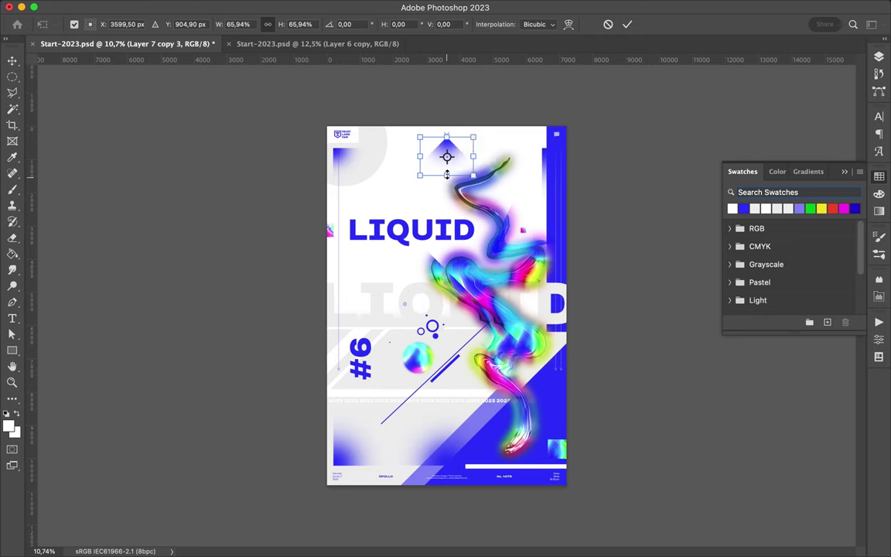
pyautogui.scroll(2, 447, 141)
pyautogui.scroll(-1, 447, 143)
pyautogui.moveTo(525, 209); pyautogui.dragTo(526, 219)
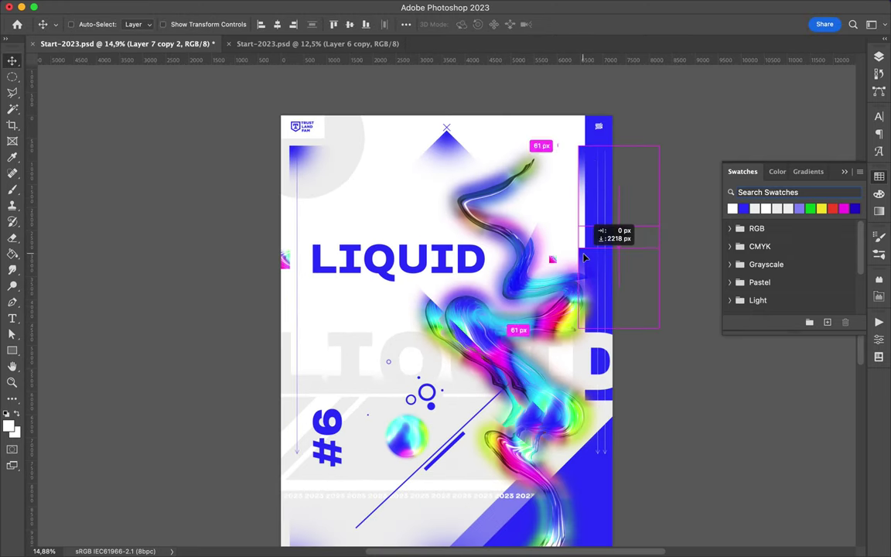
pyautogui.click(879, 56)
pyautogui.click(745, 339)
pyautogui.moveTo(781, 139); pyautogui.dragTo(782, 396)
# Step: Adjust Layer 7 copy 2, nudge the short thick blue line, and save the poster
pyautogui.moveTo(569, 298); pyautogui.dragTo(586, 359)
pyautogui.scroll(2, 586, 360)
pyautogui.scroll(-3, 572, 144)
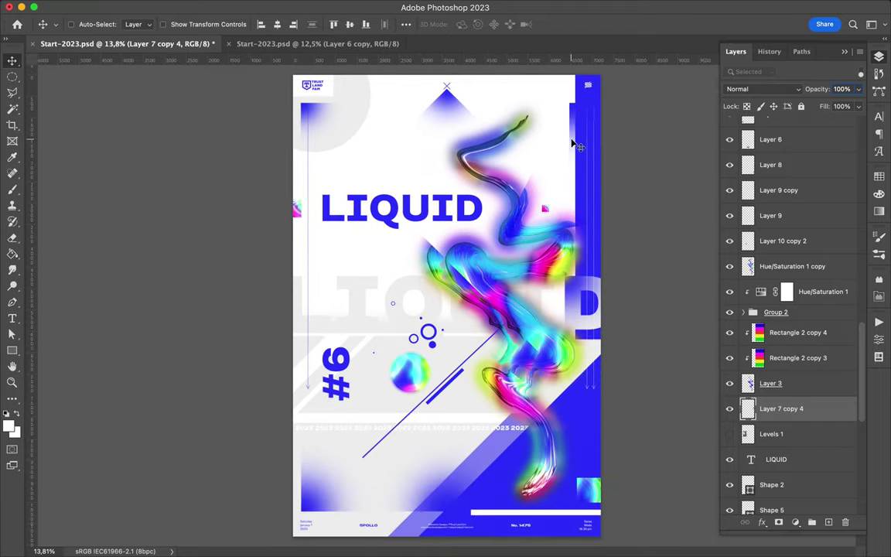
pyautogui.keyDown('super'); pyautogui.click(513, 211); pyautogui.keyUp('super')
pyautogui.scroll(-1, 493, 243)
pyautogui.moveTo(454, 357); pyautogui.dragTo(450, 363)
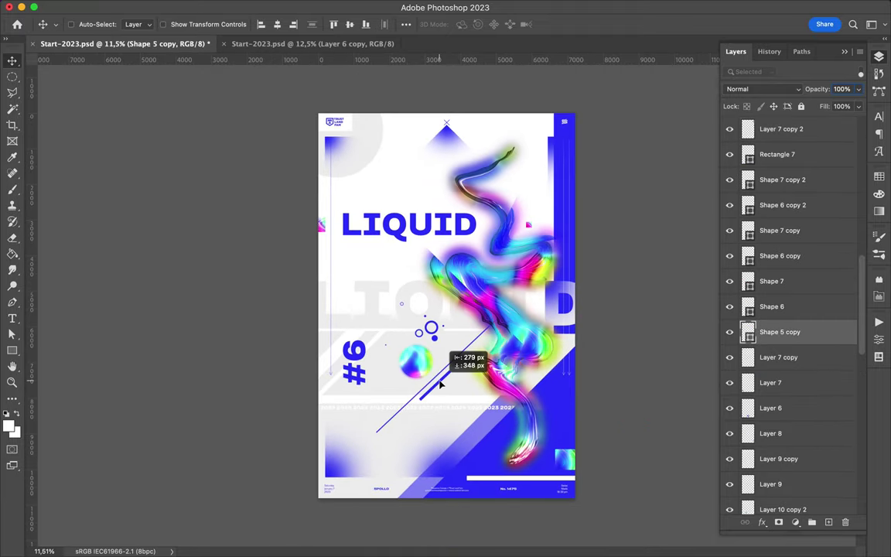
pyautogui.press('super+s')
pyautogui.click(619, 7)
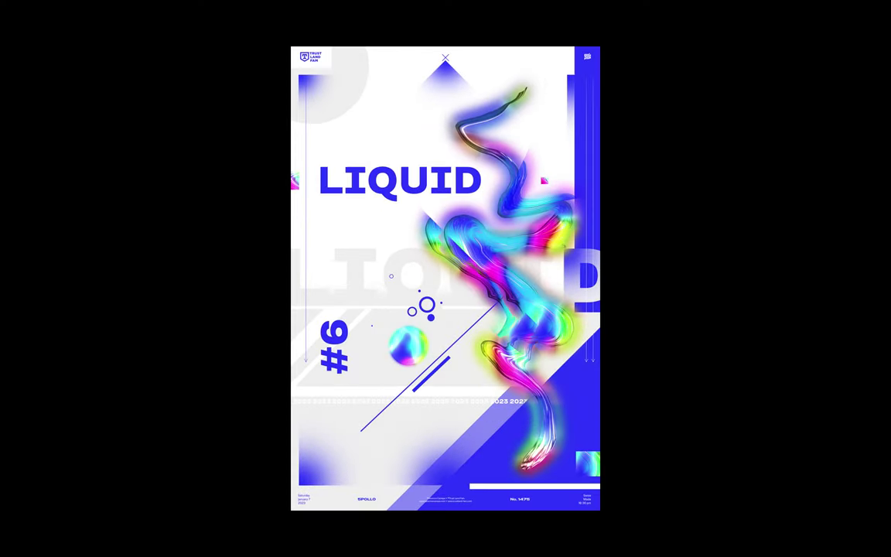